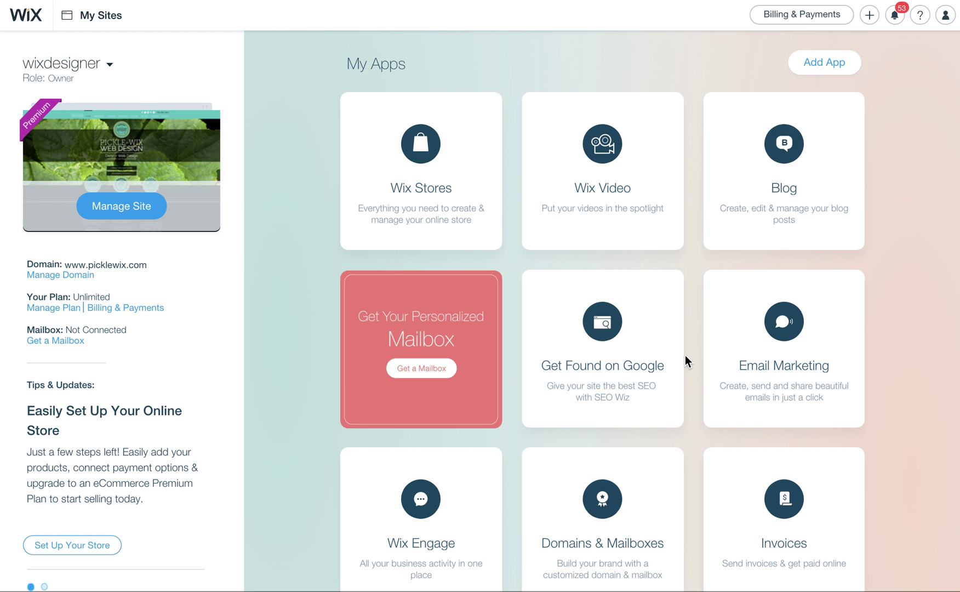
Step: Launch the SEO Wiz setup from Improve SEO and accept the suggested business name
mouse_move(606, 325)
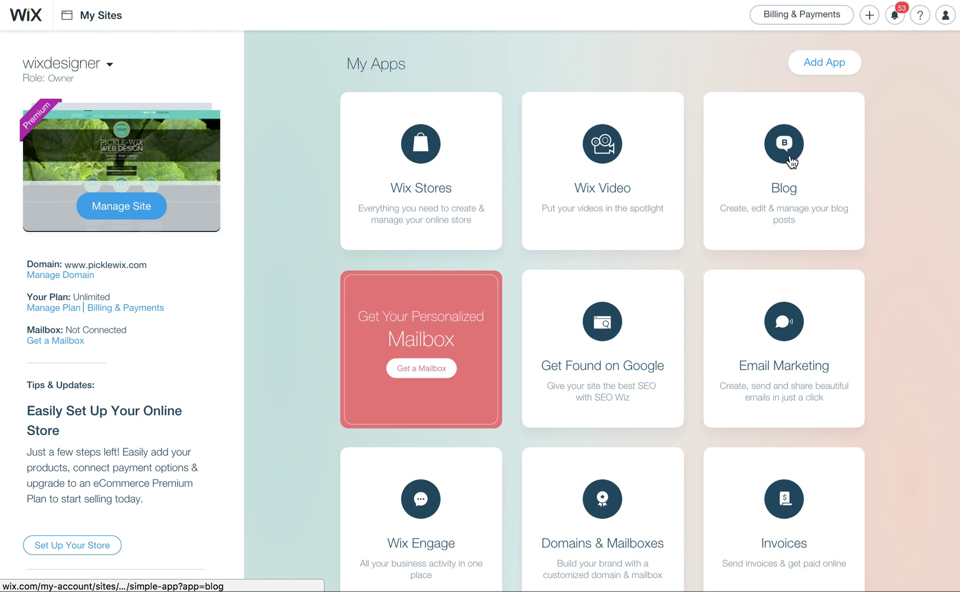
mouse_move(632, 343)
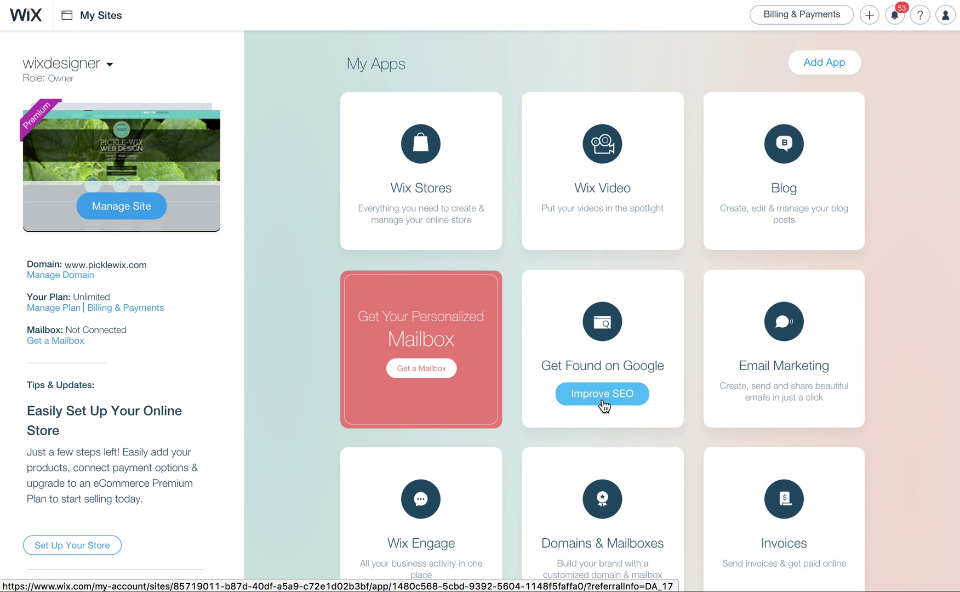
left_click(602, 401)
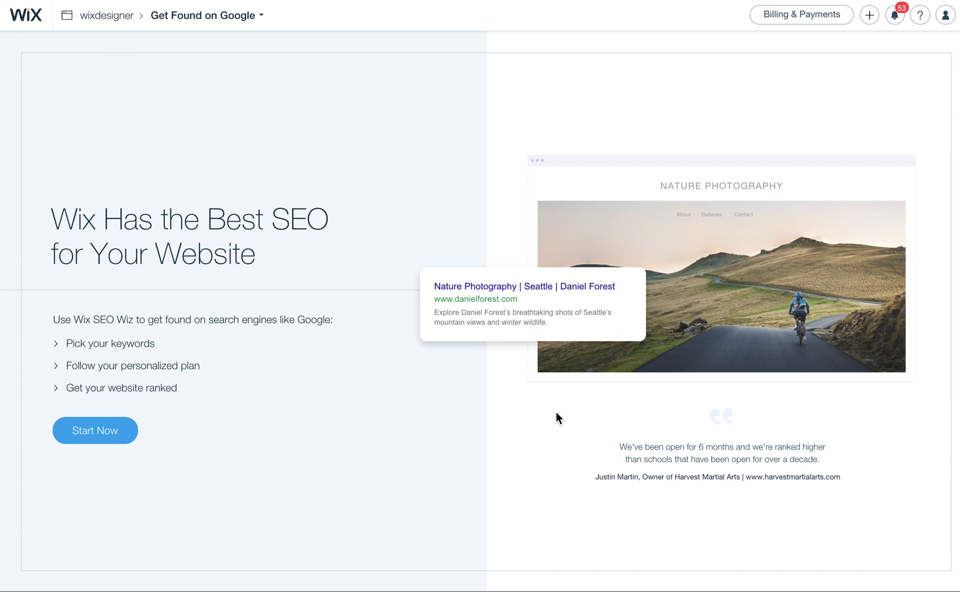
left_click(97, 431)
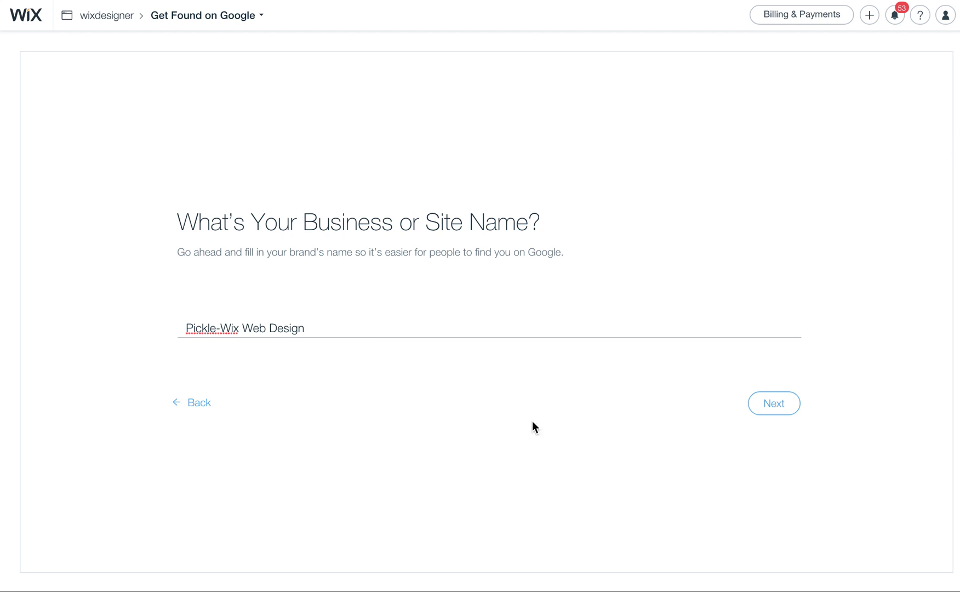
left_click(779, 409)
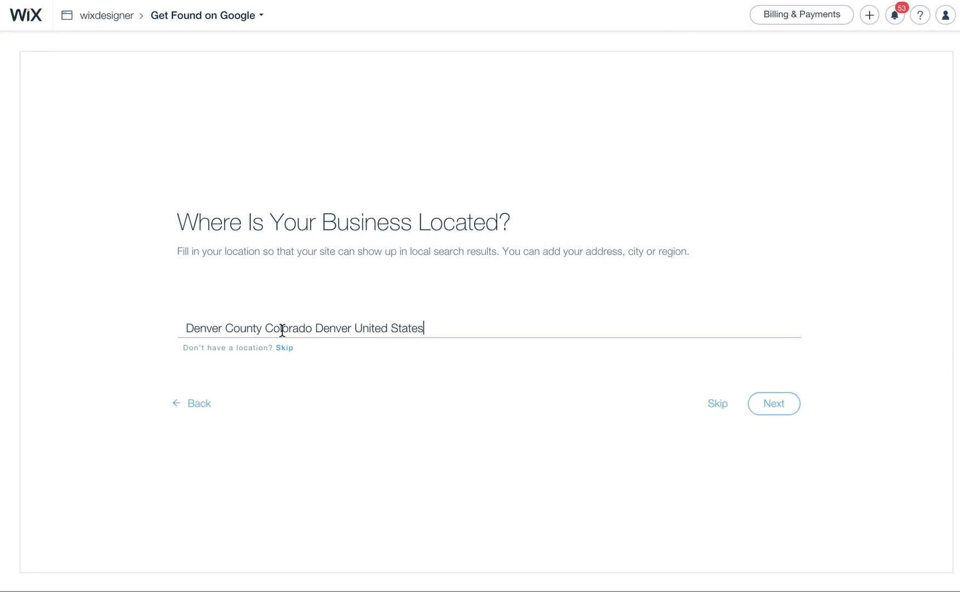
Step: Correct the business location to Denver, Colorado, United States and continue to keywords
left_click_drag(226, 328, 254, 351)
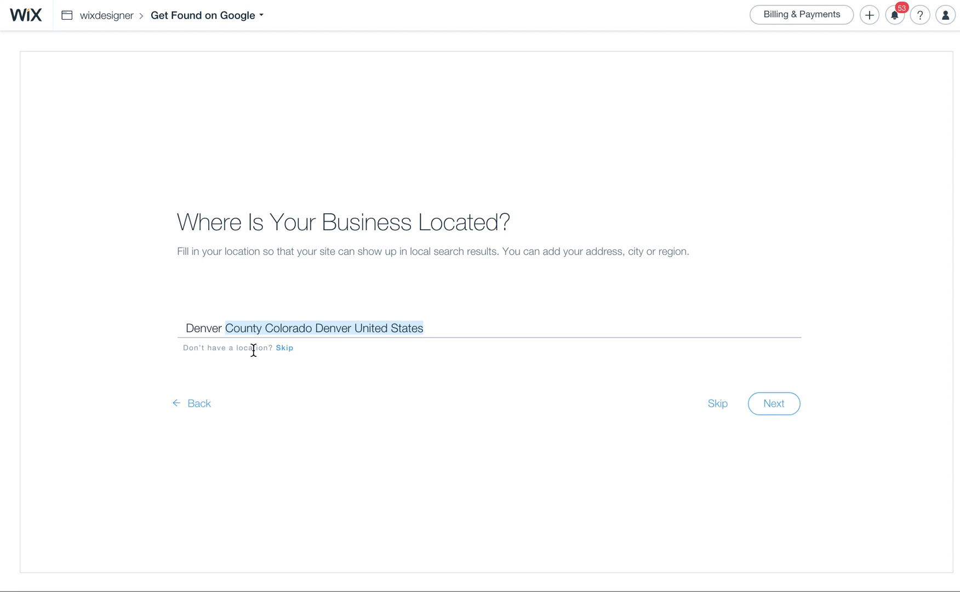
key("BackSpace")
key("BackSpace")
type(", Colorado")
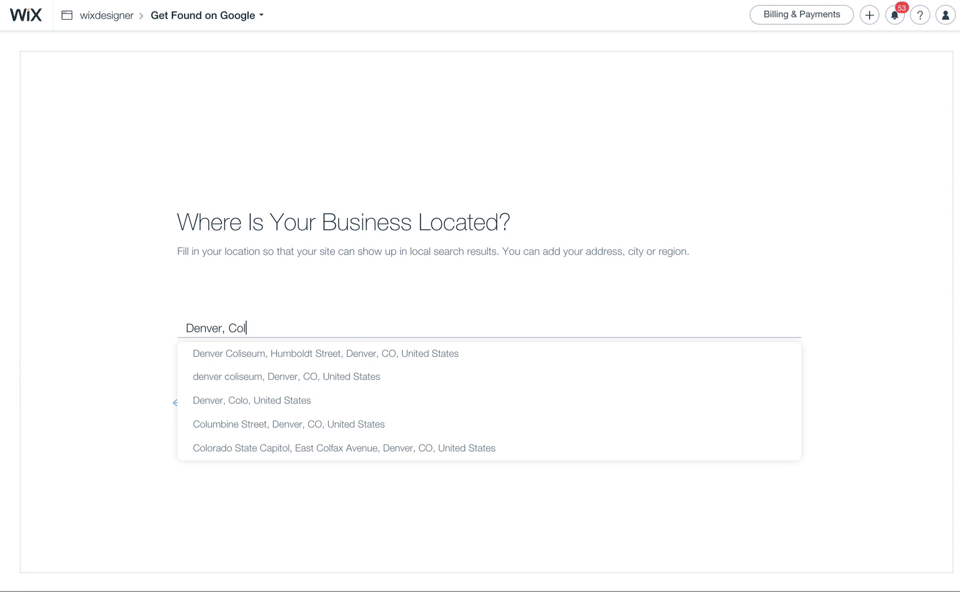
left_click(271, 357)
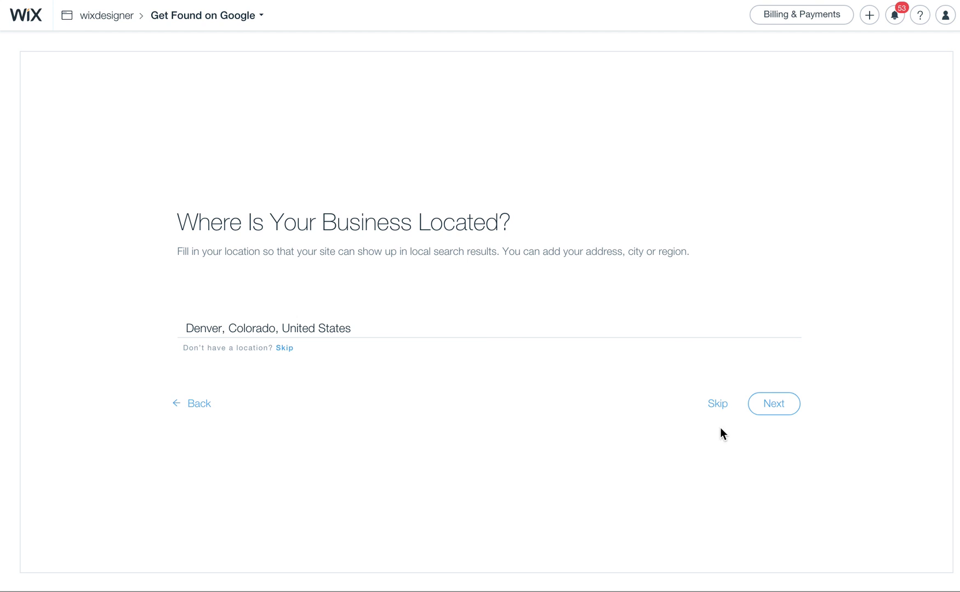
left_click(775, 404)
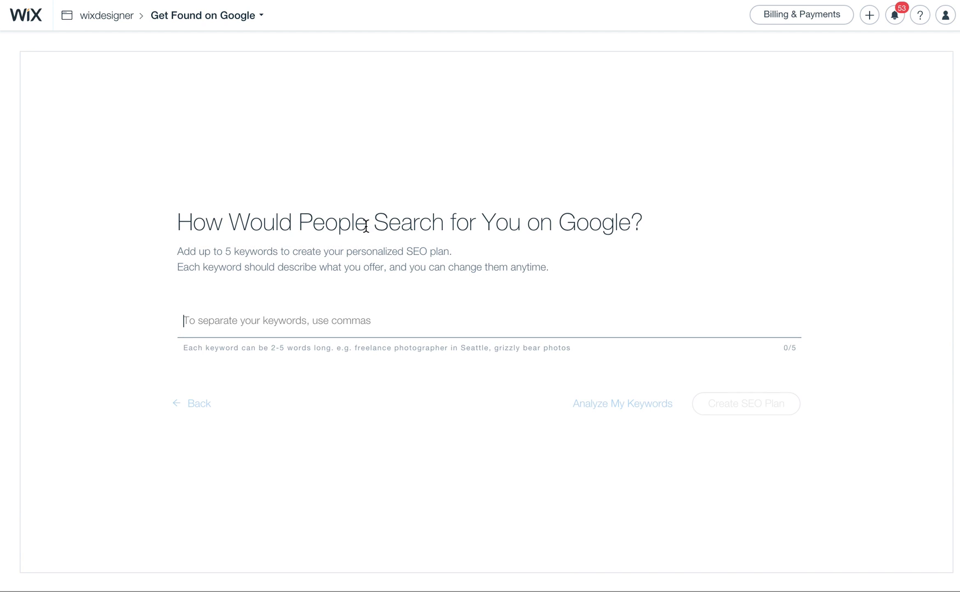
Step: Enter 'denver website designer' and 'denver web design' as keyword chips
left_click(266, 312)
type("denver website designer den")
key("BackSpace")
key("BackSpace")
key("BackSpace")
key("Return")
type("denver web design")
key("Return")
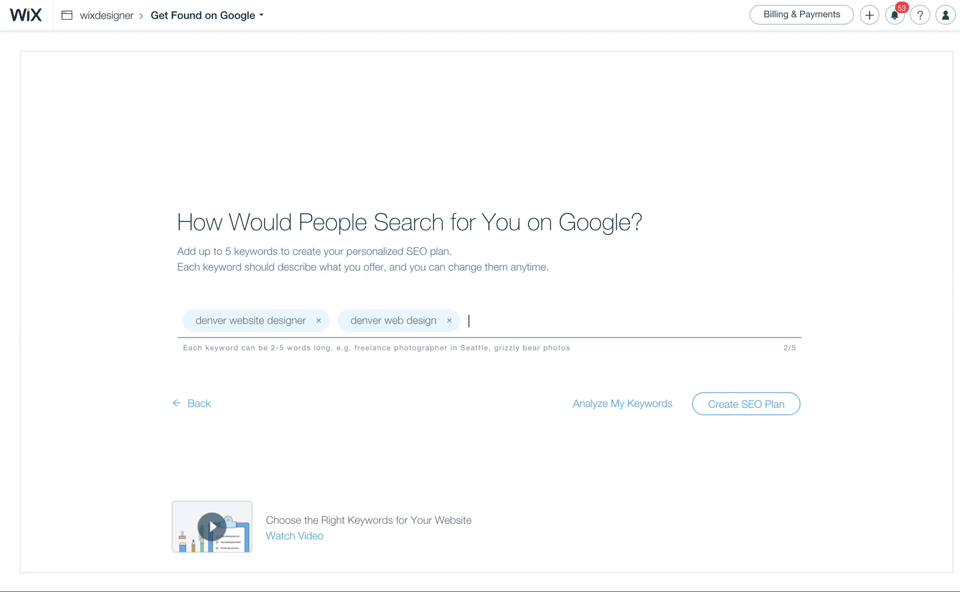
Step: Analyze the two Denver keywords and scroll through suggested alternatives like 'denver web site design'
left_click(598, 402)
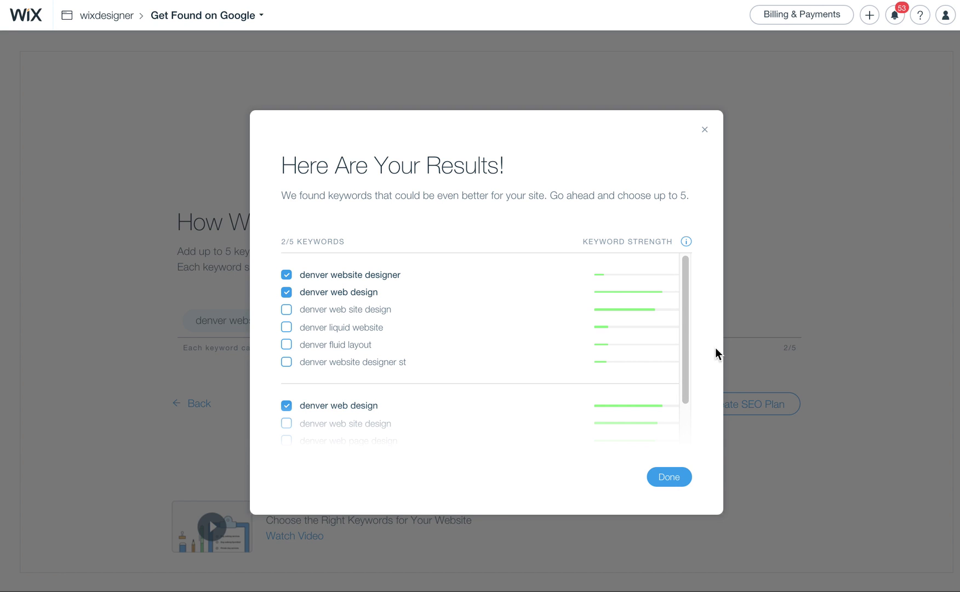
mouse_move(685, 314)
left_mouse_down()
mouse_move(682, 381)
mouse_move(686, 301)
left_mouse_up()
mouse_move(686, 242)
left_click_drag(686, 347, 680, 403)
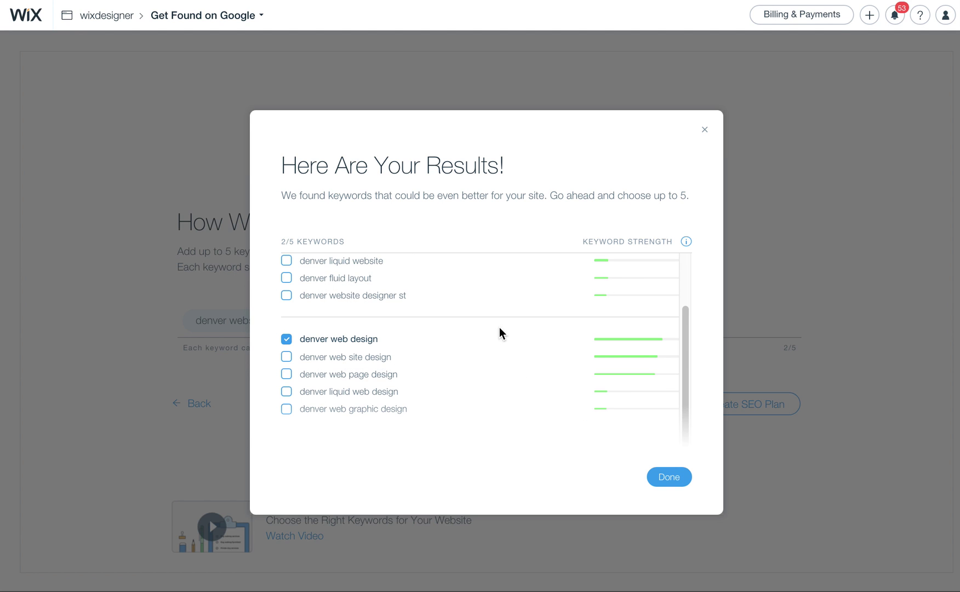
left_click_drag(685, 350, 438, 276)
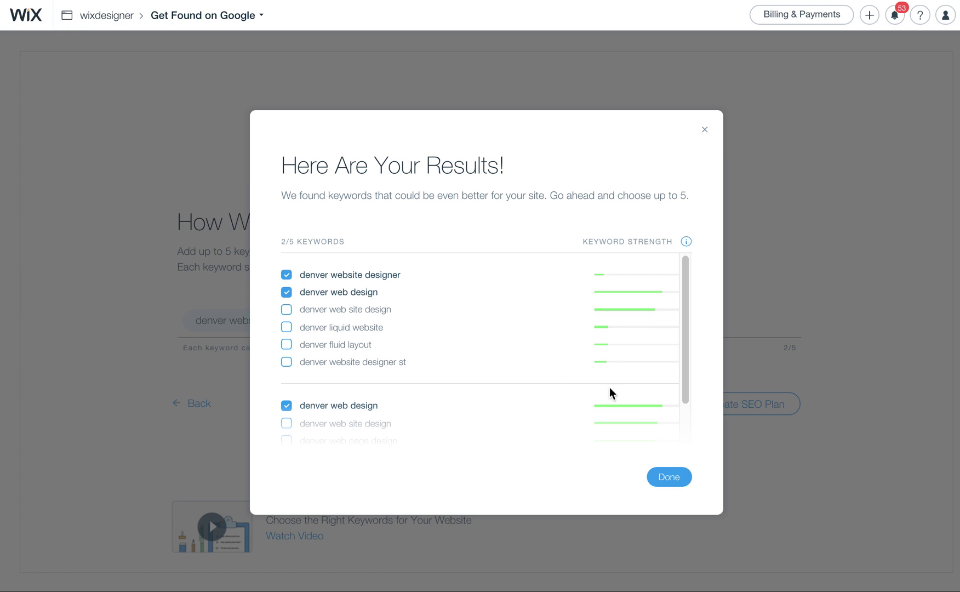
Step: Close the keyword results and remove both Denver keyword chips
left_click(679, 485)
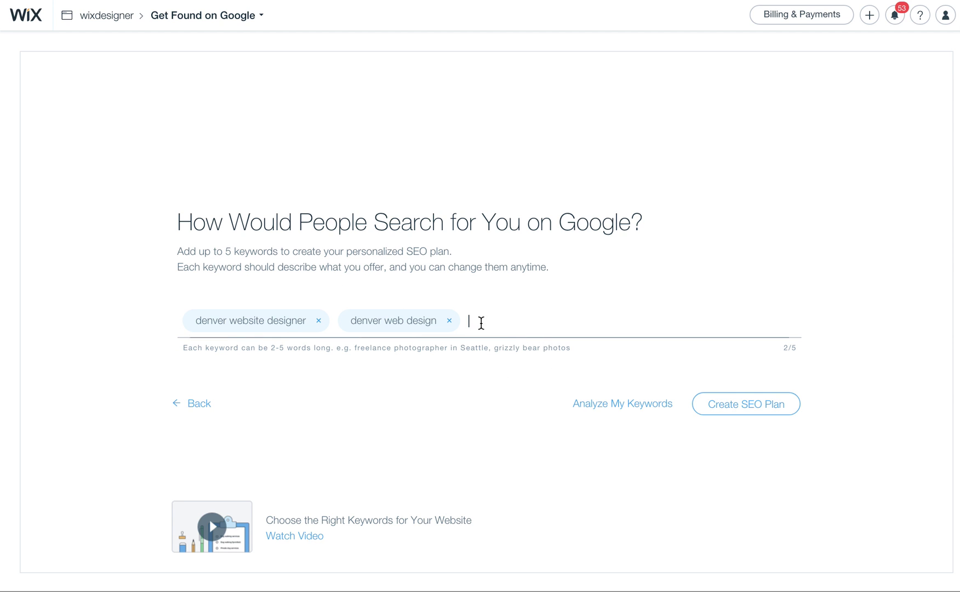
left_click(449, 321)
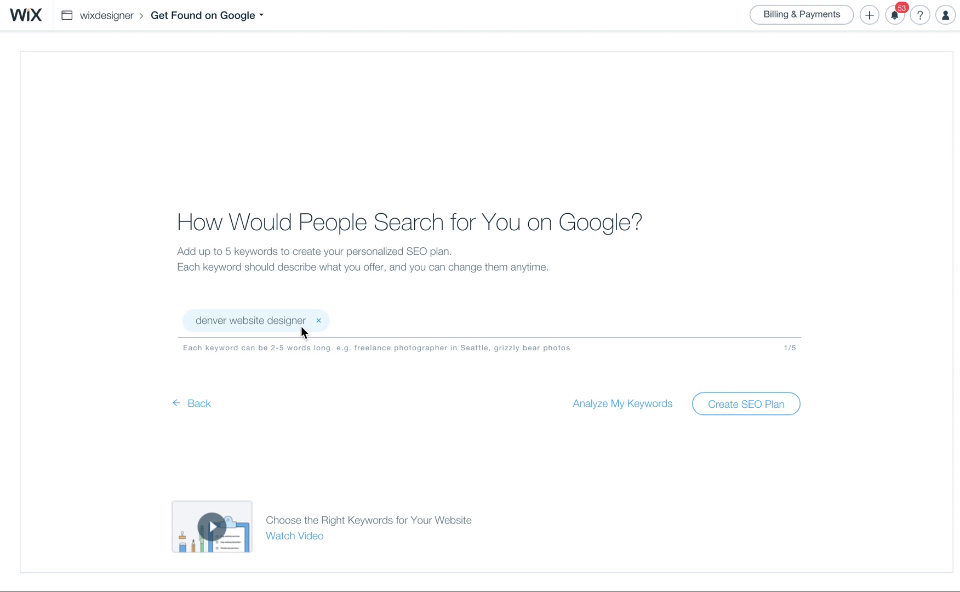
left_click(318, 320)
Step: Add the keywords 'landscaper', 'garden design' and 'landscaping company'
type("landscape")
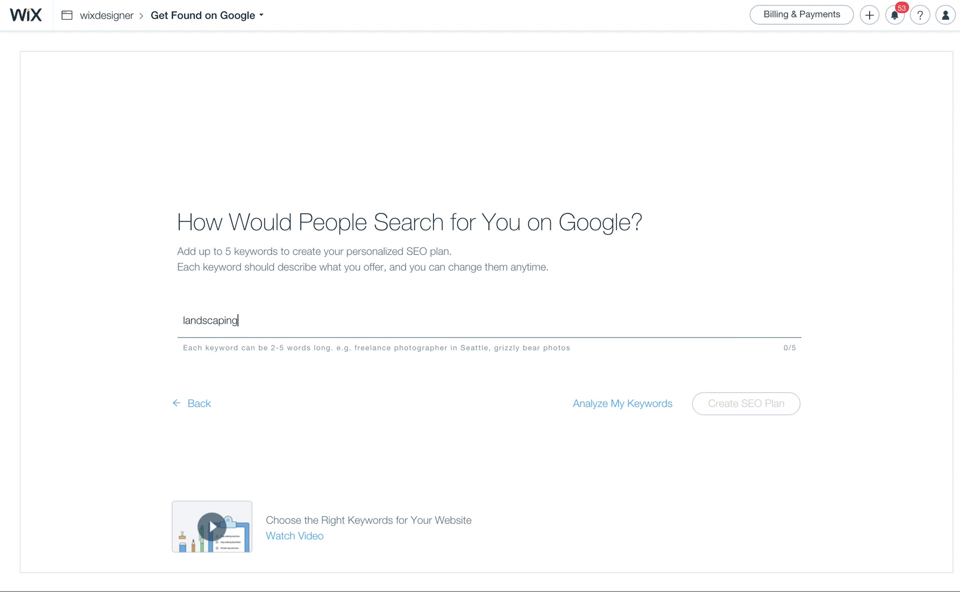
type("r")
key("Return")
type("garden design")
key("Return")
type("landscaping company")
key("Return")
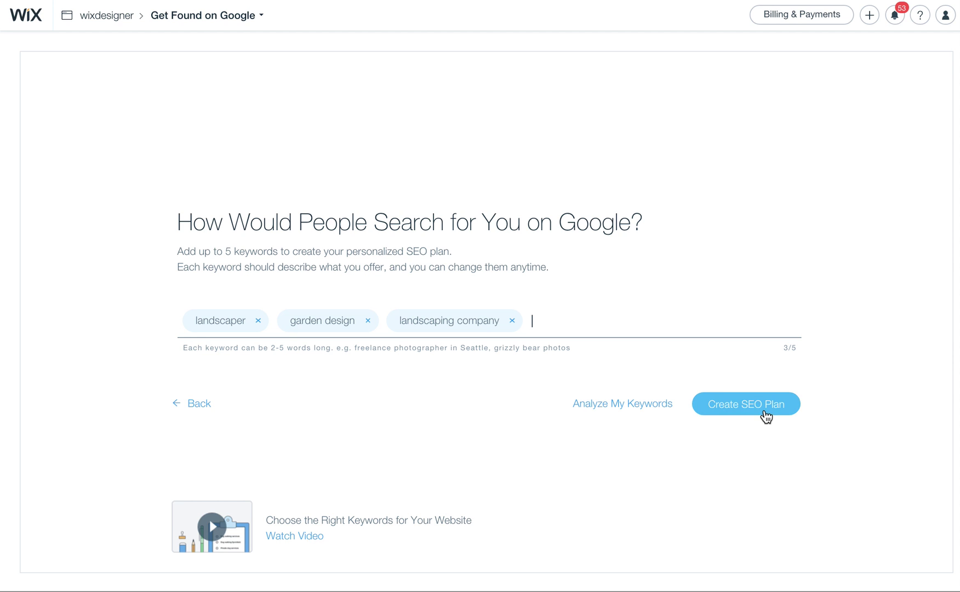
Step: Analyze the three landscaping keywords and scroll to suggestions like 'landscaping supply store' and 'garden center'
left_click(633, 410)
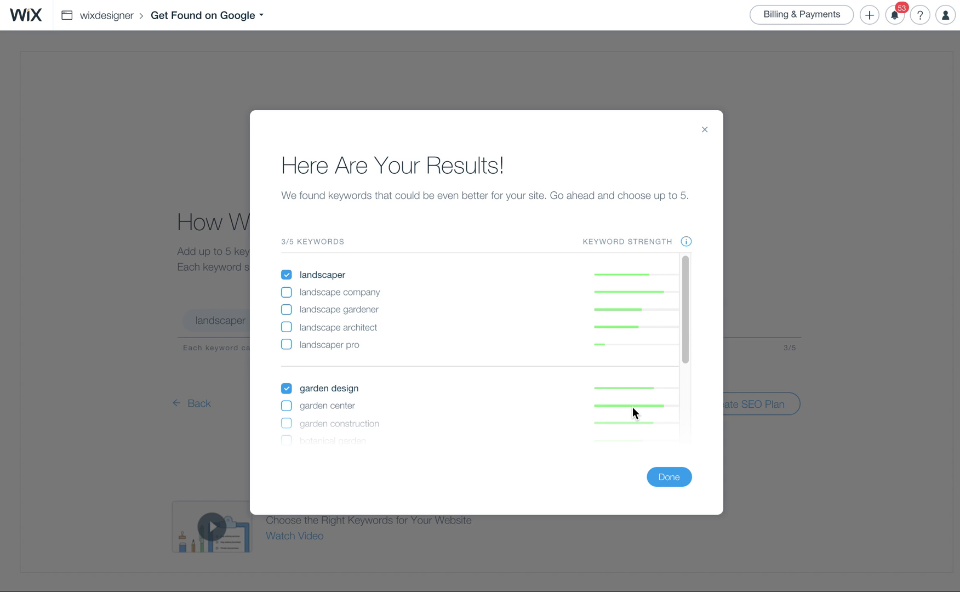
left_click(686, 317)
scroll(686, 317, "down", 1)
left_click_drag(684, 307, 684, 342)
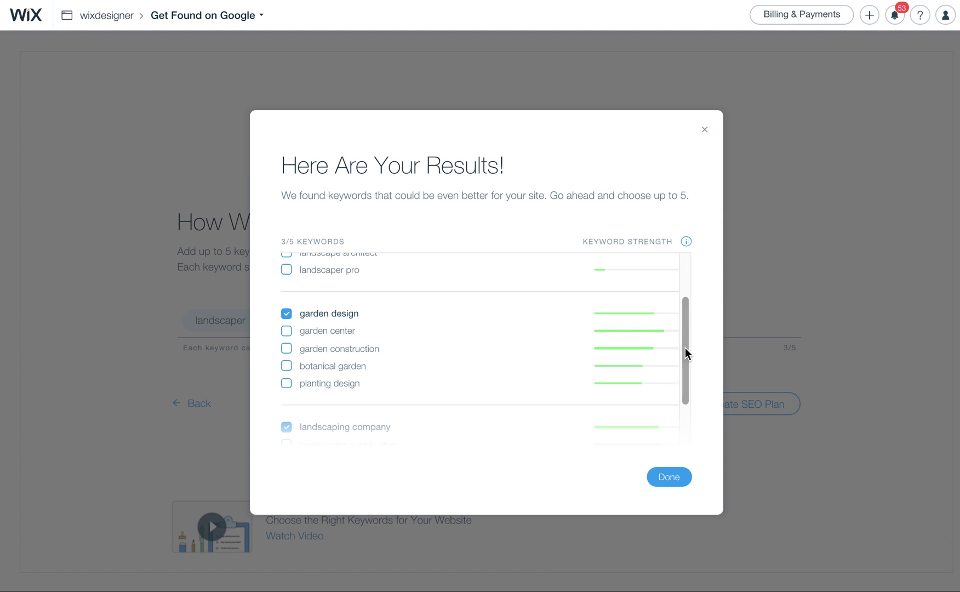
left_click_drag(685, 328, 669, 382)
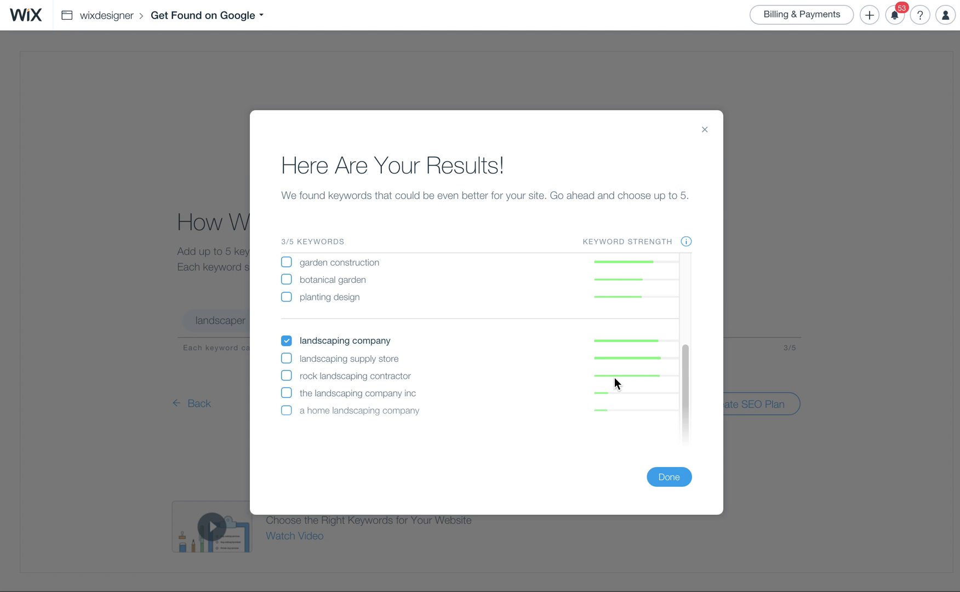
left_click_drag(684, 382, 696, 283)
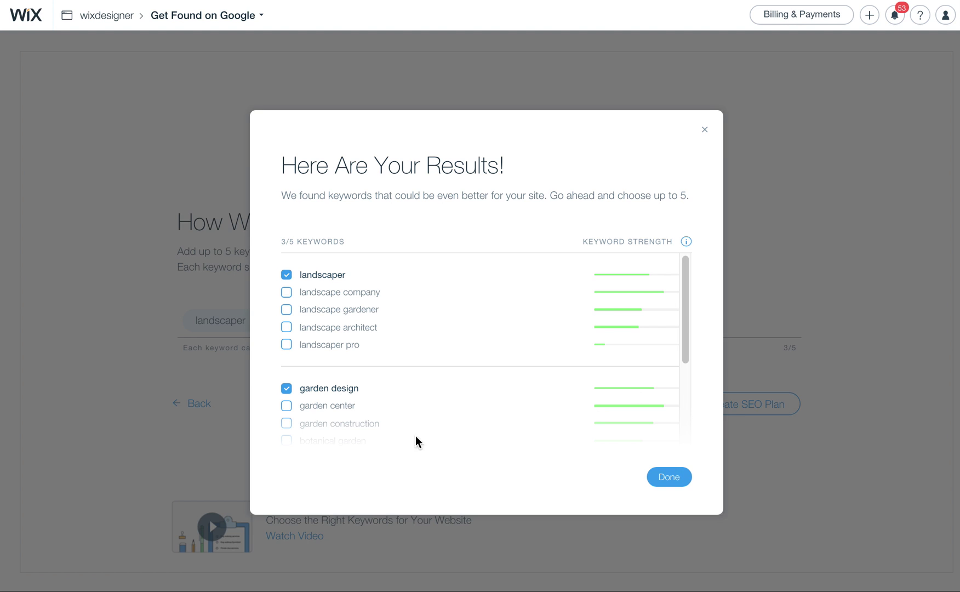
left_click_drag(684, 307, 702, 279)
Step: Close the results and remove the landscaping company, garden design and landscaper keywords
left_click(680, 480)
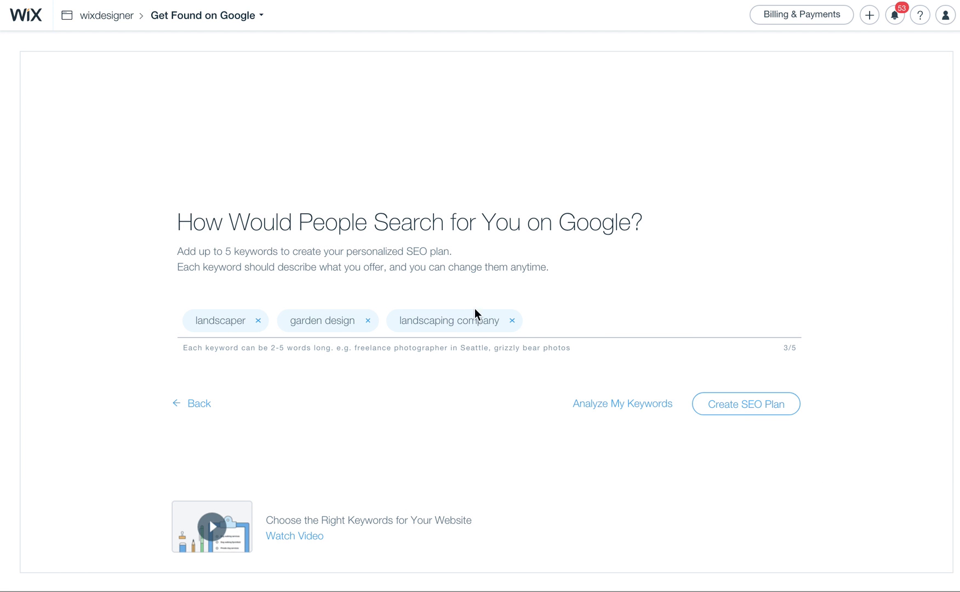
left_click(512, 320)
left_click(378, 326)
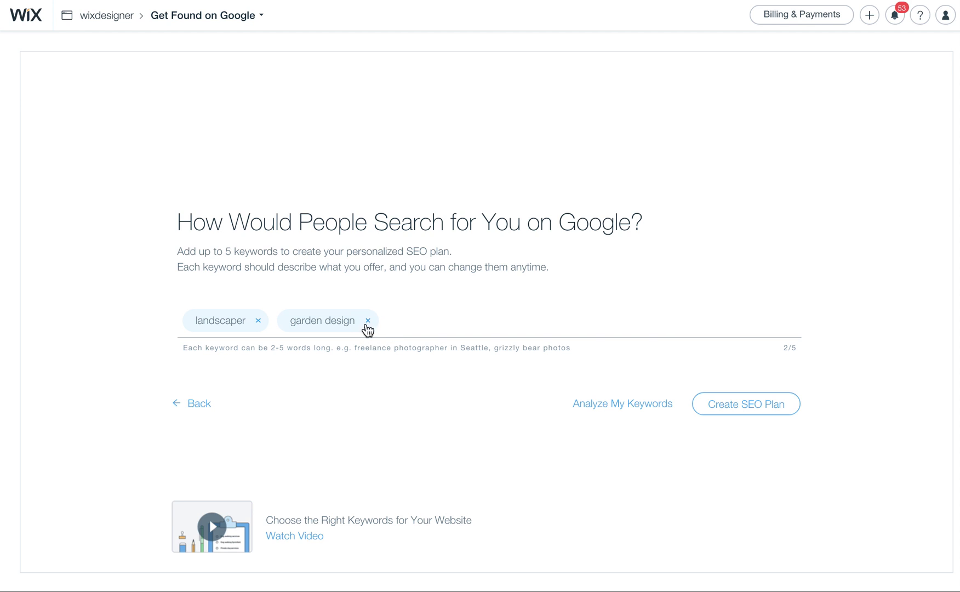
left_click(367, 326)
Step: Make 'denver web design' the only keyword and create the SEO plan
left_click(257, 321)
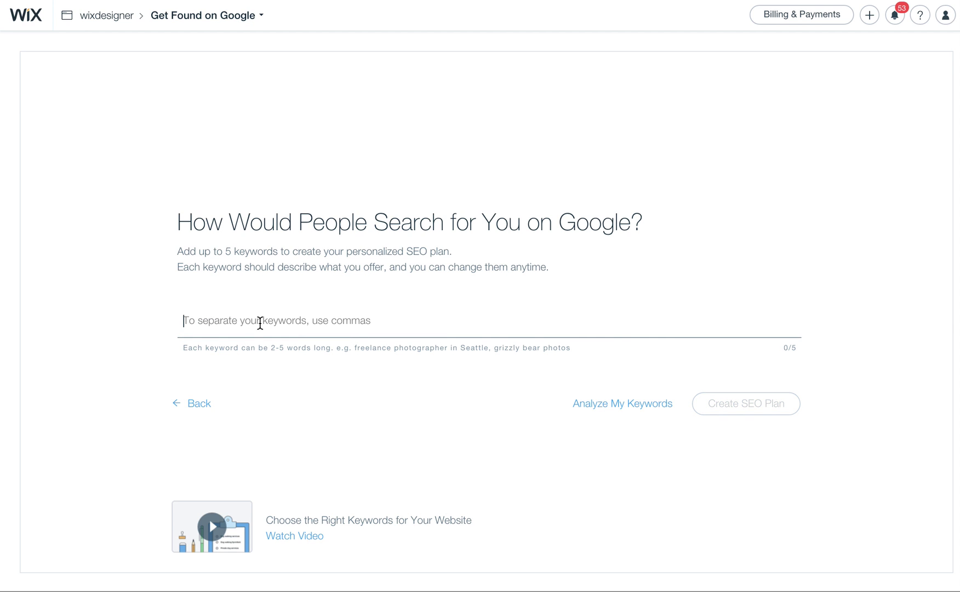
type("denver")
key("BackSpace")
key("BackSpace")
type("ver web design")
key("Return")
left_click(733, 408)
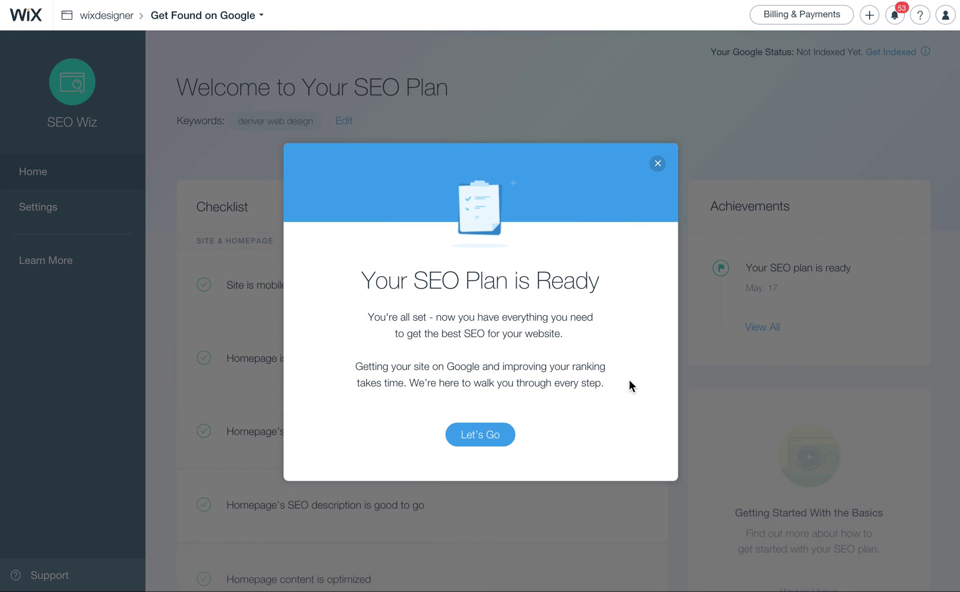
Step: Dismiss the plan-ready message and expand the homepage search-visibility item's details
left_click(491, 436)
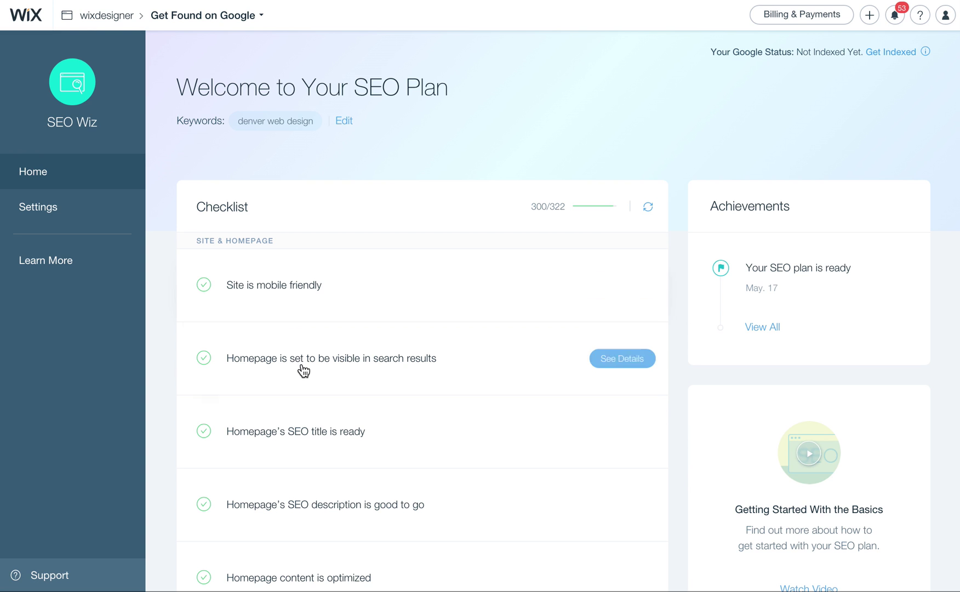
scroll(413, 312, "down", 5)
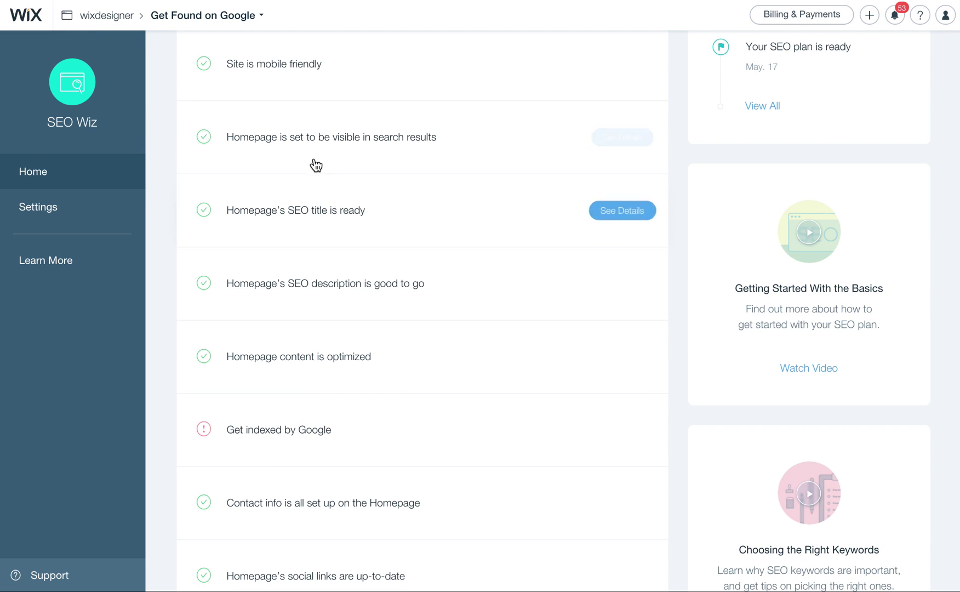
scroll(311, 161, "up", 1)
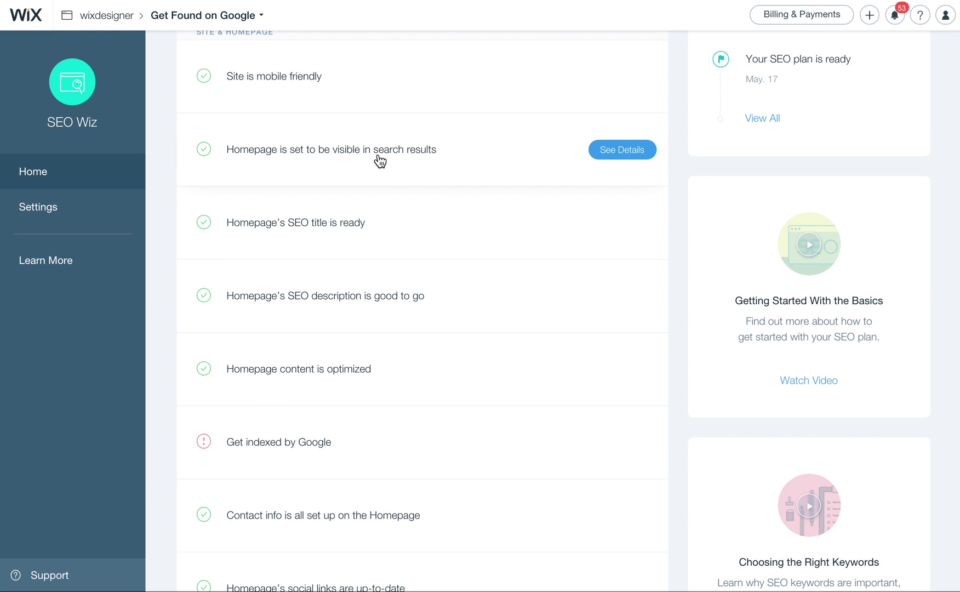
left_click(631, 152)
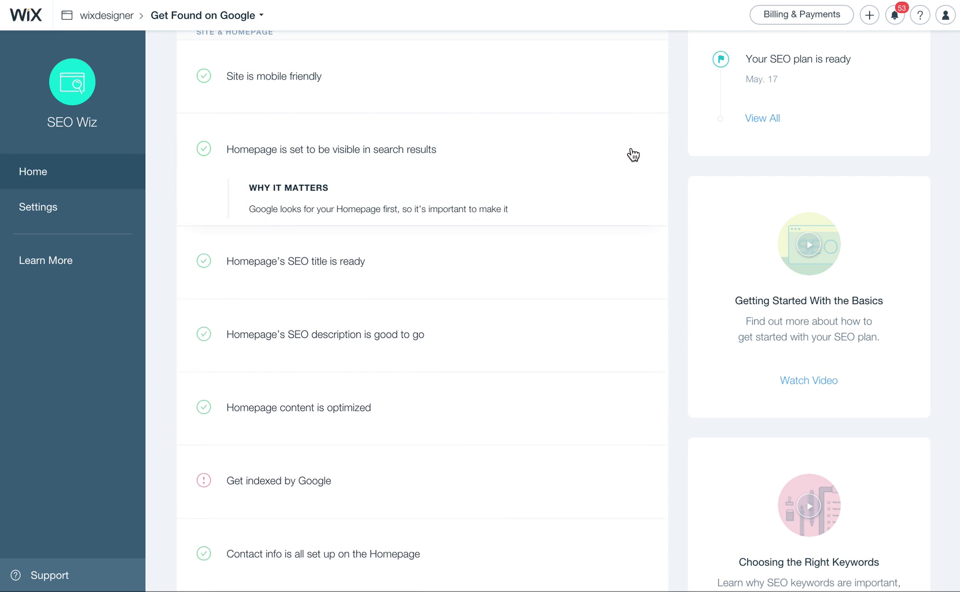
Step: Scroll down the checklist and open the Get indexed by Google task
scroll(603, 181, "down", 1)
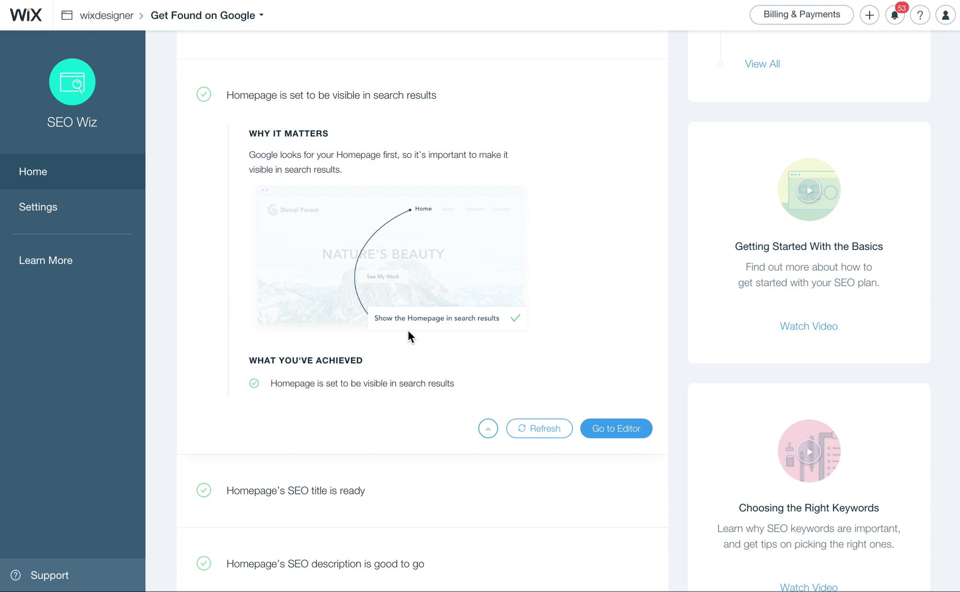
scroll(407, 331, "down", 2)
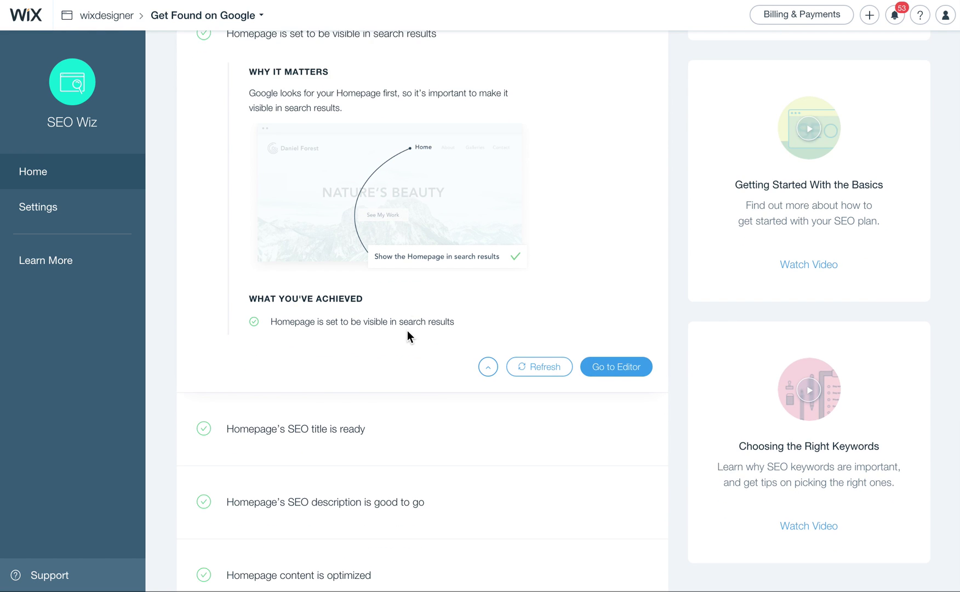
mouse_move(265, 398)
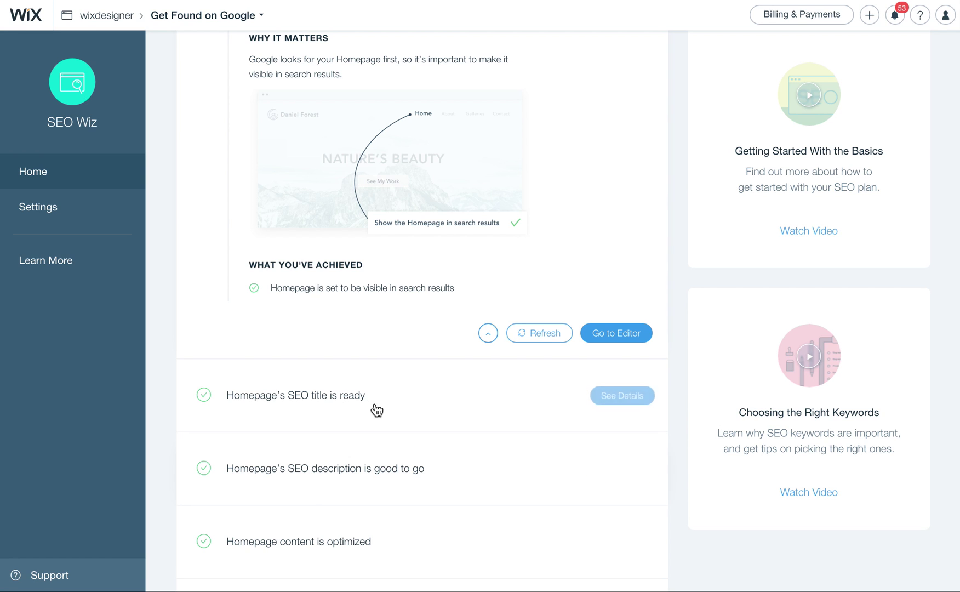
mouse_move(311, 480)
scroll(392, 485, "down", 3)
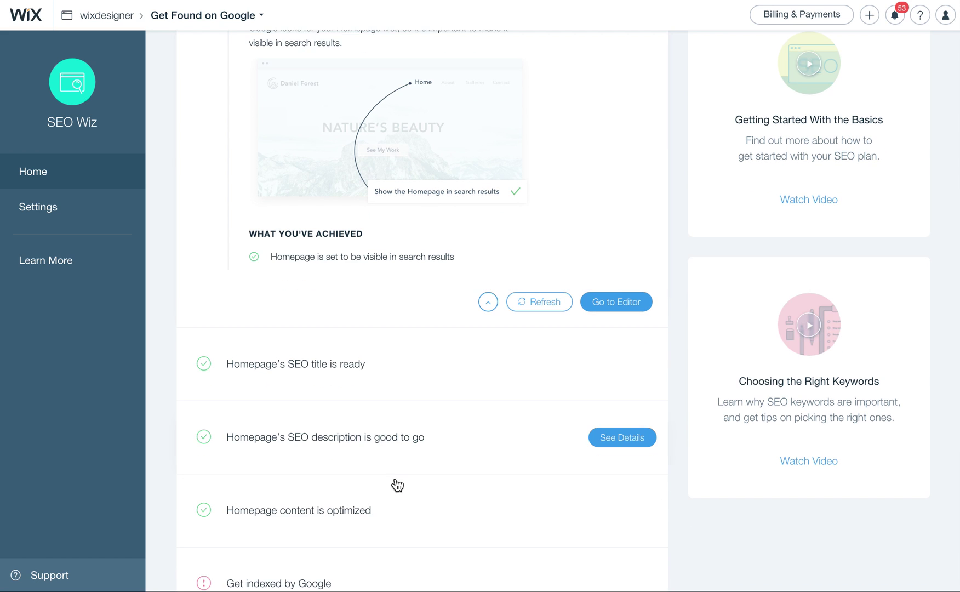
mouse_move(328, 395)
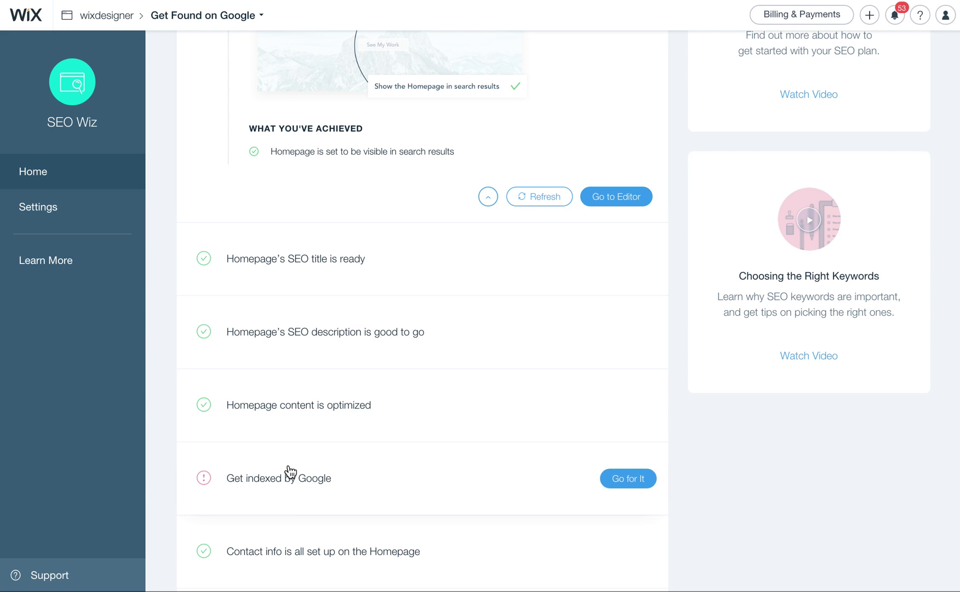
scroll(289, 513, "down", 2)
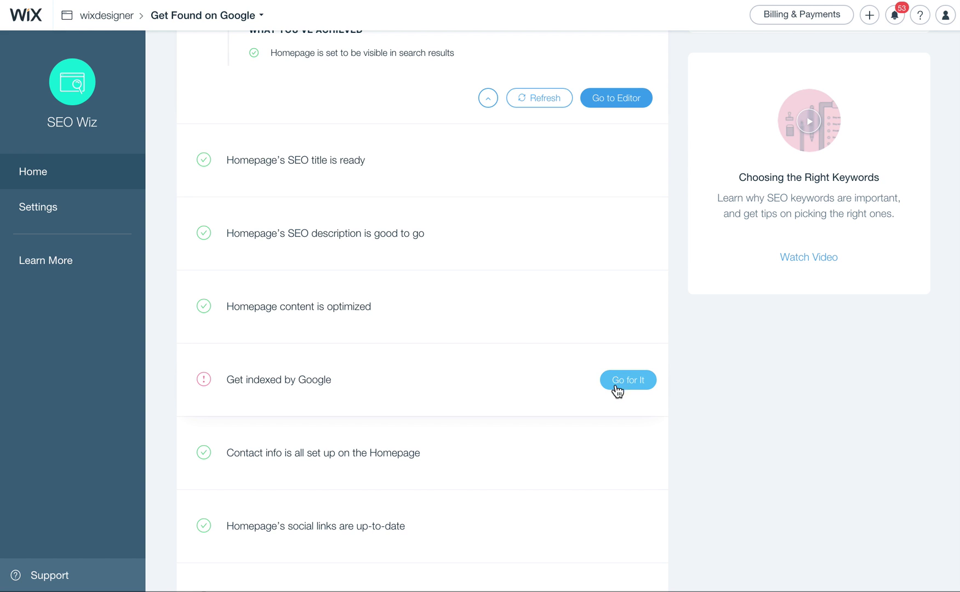
left_click(623, 372)
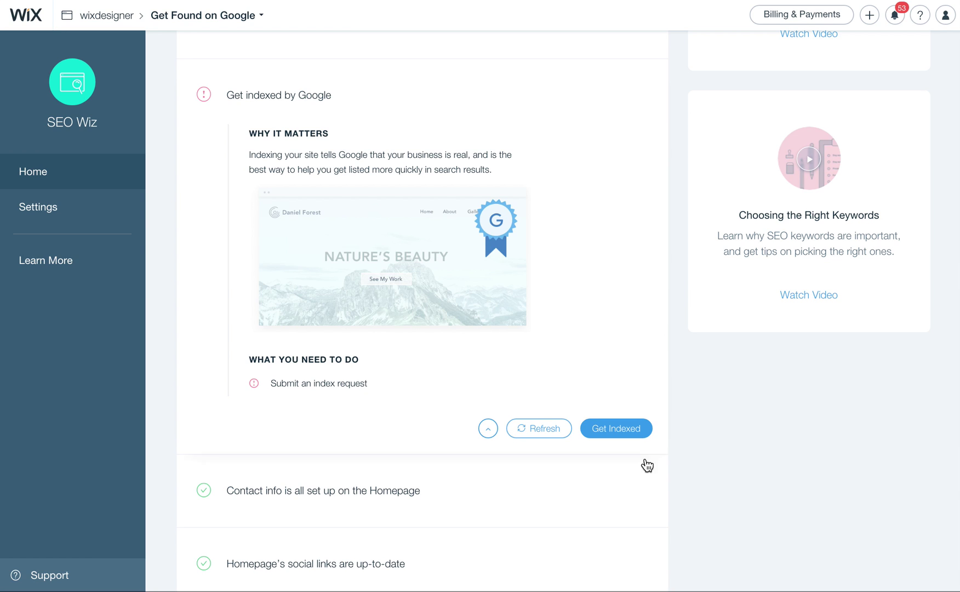
left_click(619, 431)
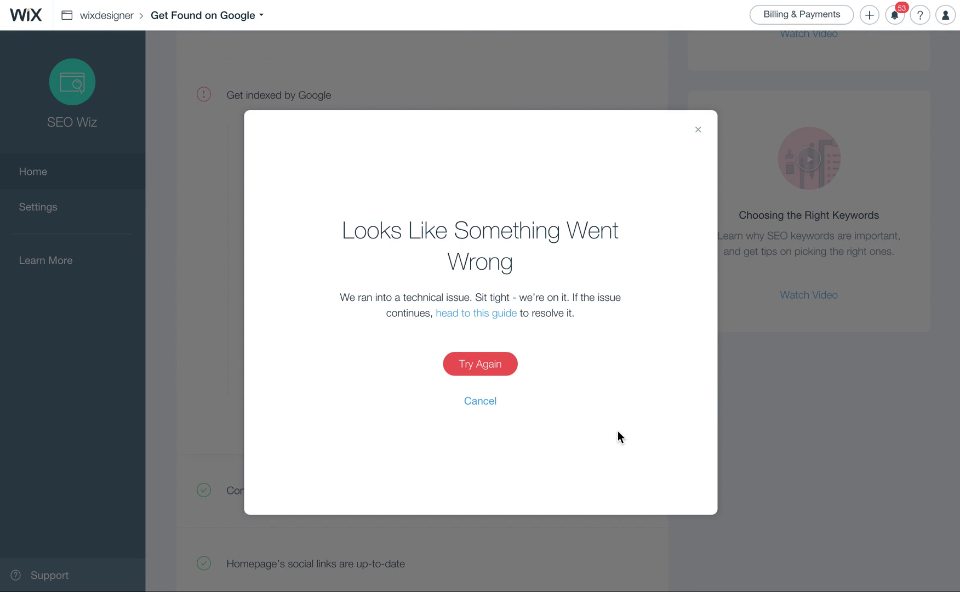
left_click(481, 402)
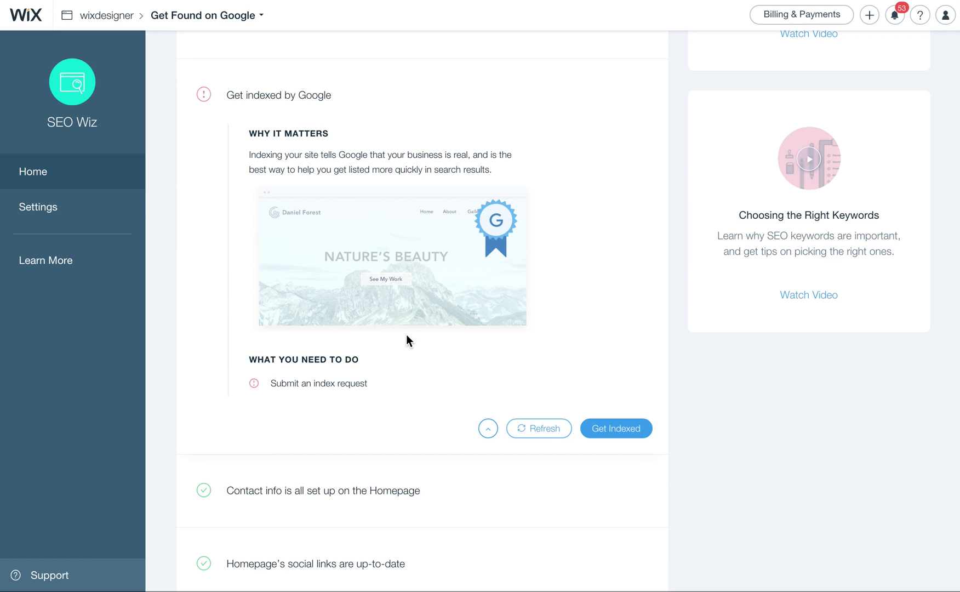
scroll(407, 339, "down", 3)
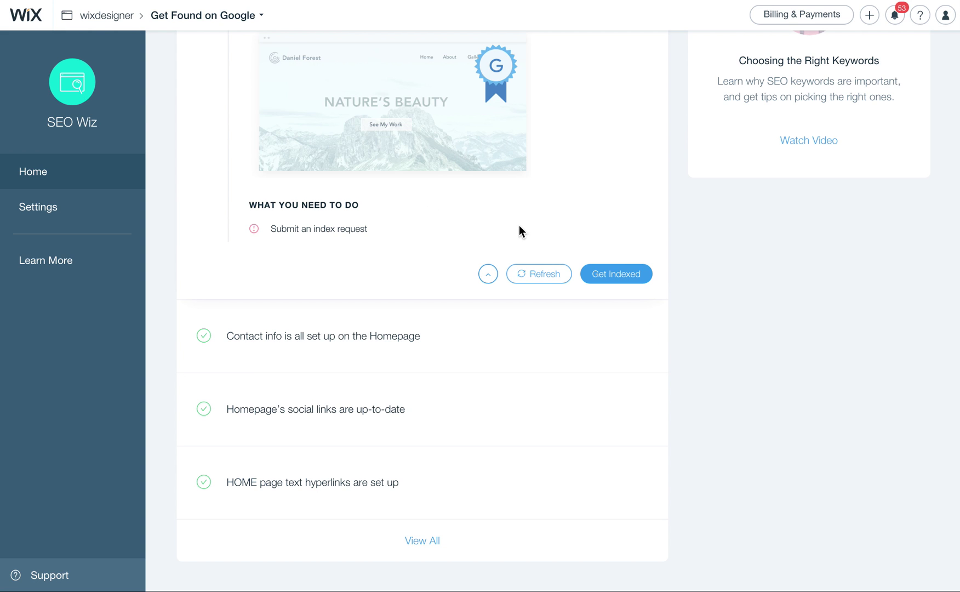
scroll(520, 226, "up", 4)
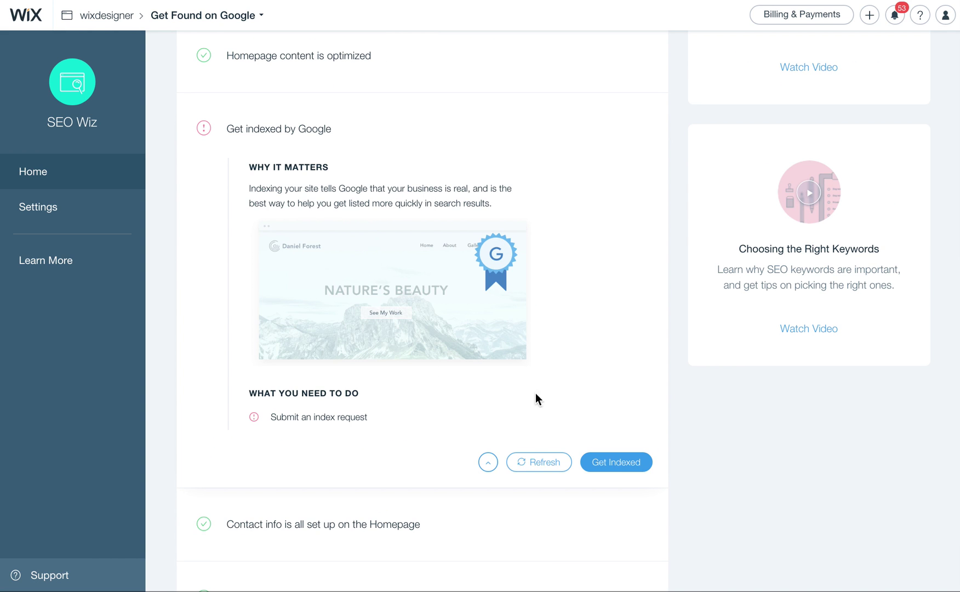
scroll(403, 439, "down", 4)
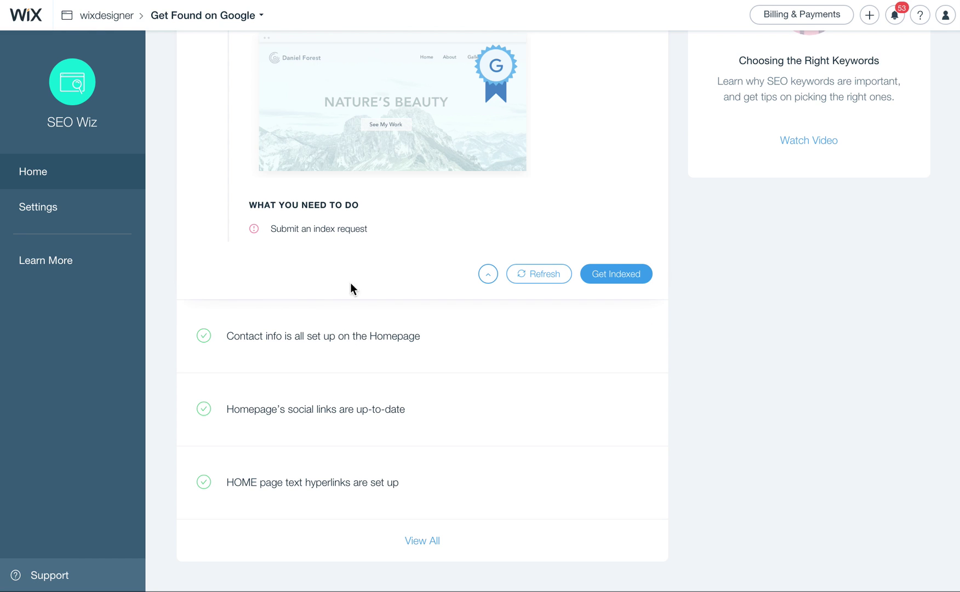
mouse_move(353, 320)
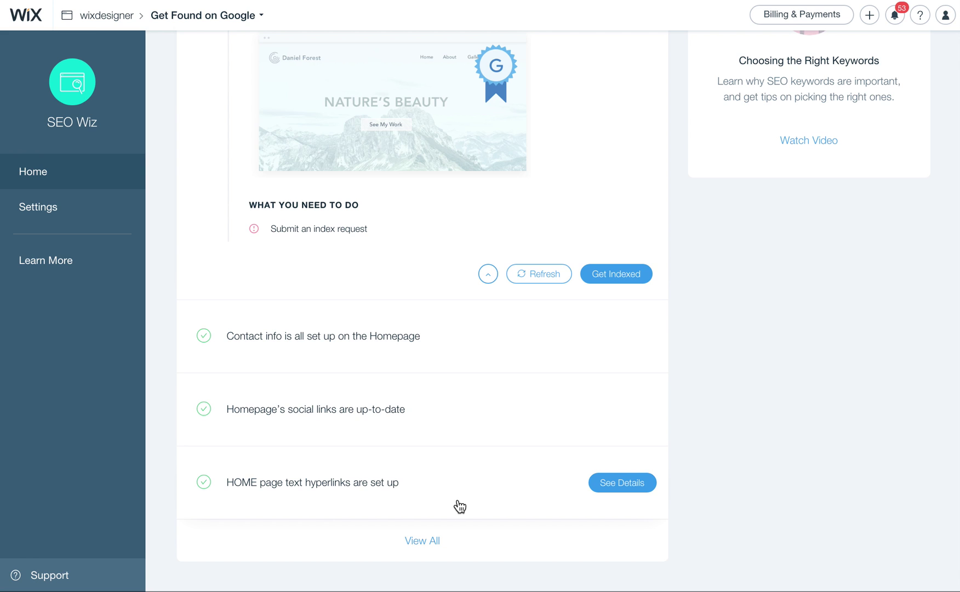
scroll(386, 496, "up", 10)
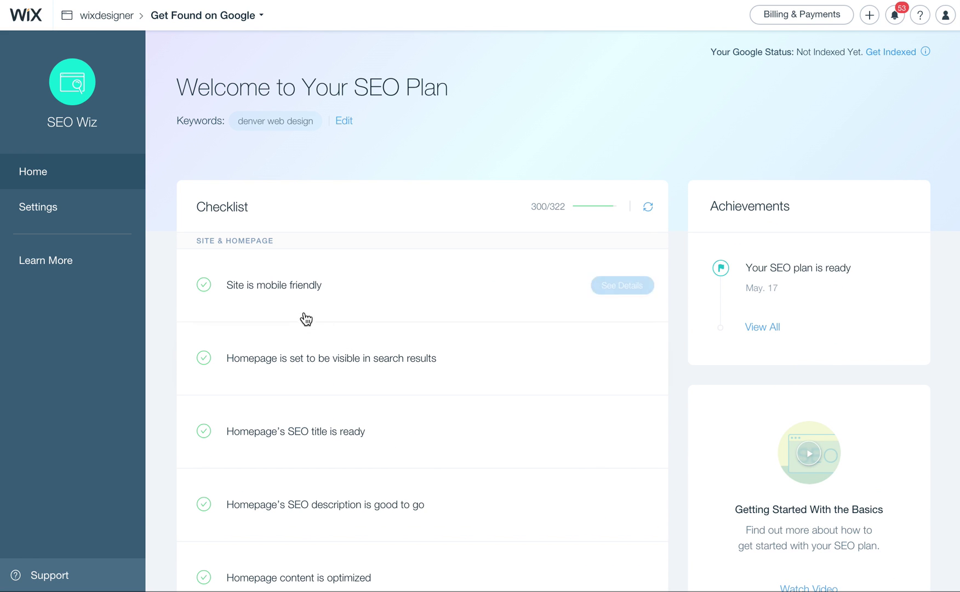
Step: Open HOME's Page SEO settings in the Editor, showing title 'Denver Web Design | Wix Website Design'
left_click(618, 286)
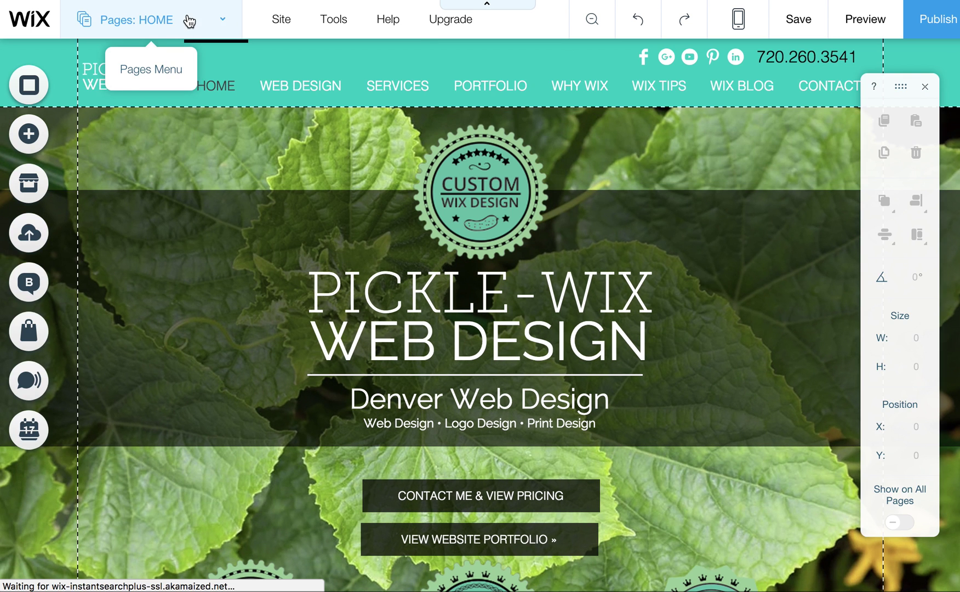
left_click(189, 21)
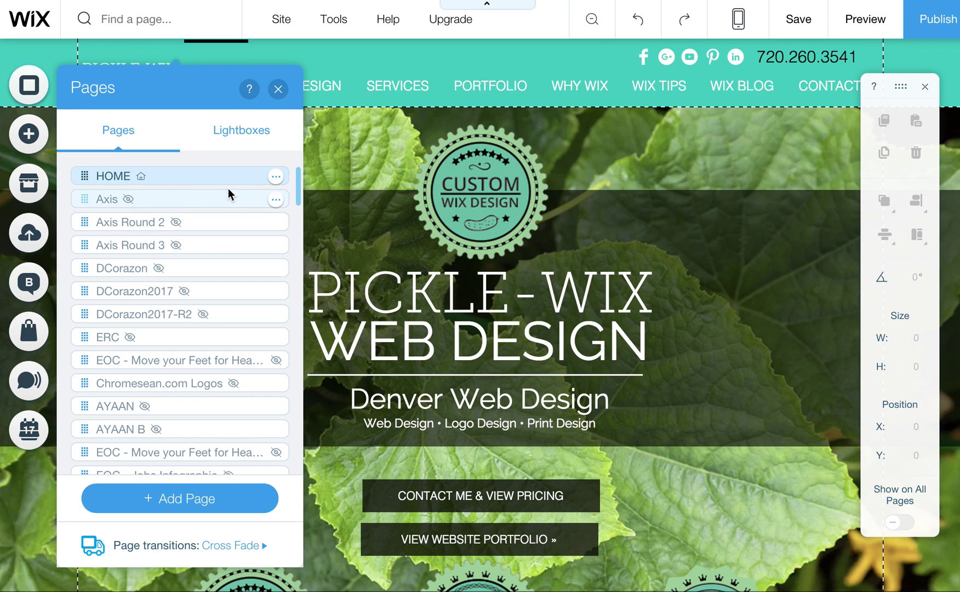
left_click(275, 177)
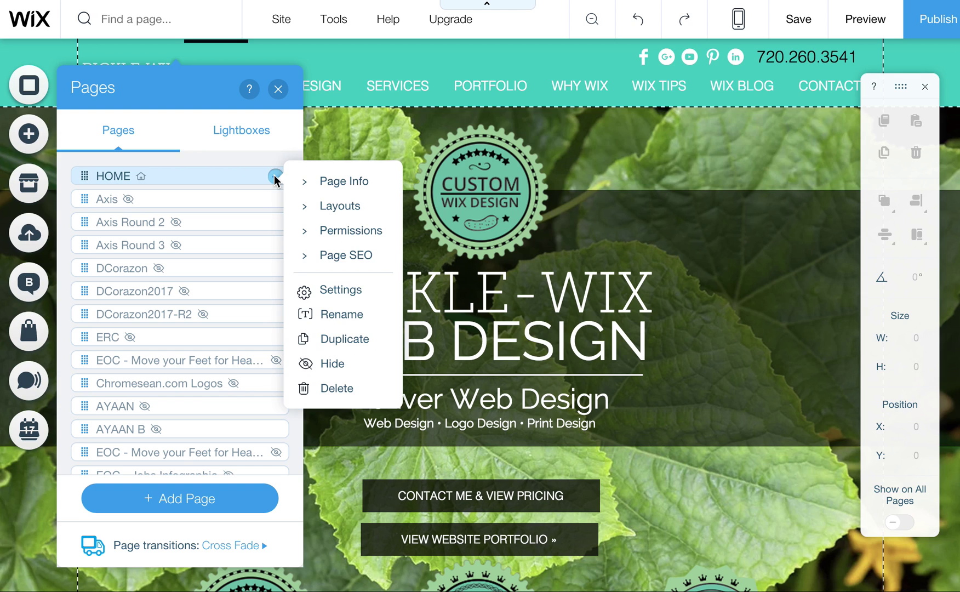
left_click(342, 260)
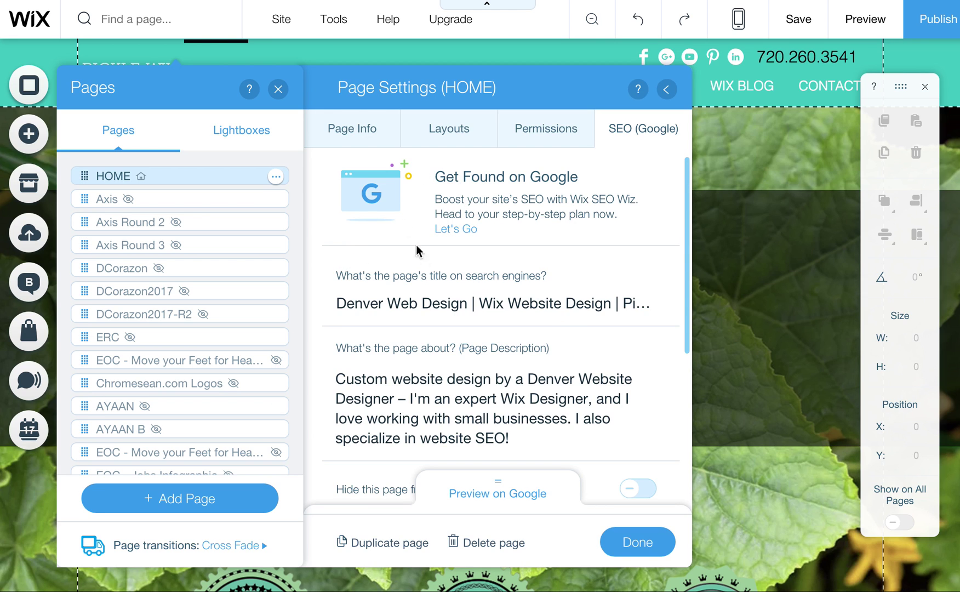
scroll(555, 313, "down", 5)
scroll(557, 315, "up", 5)
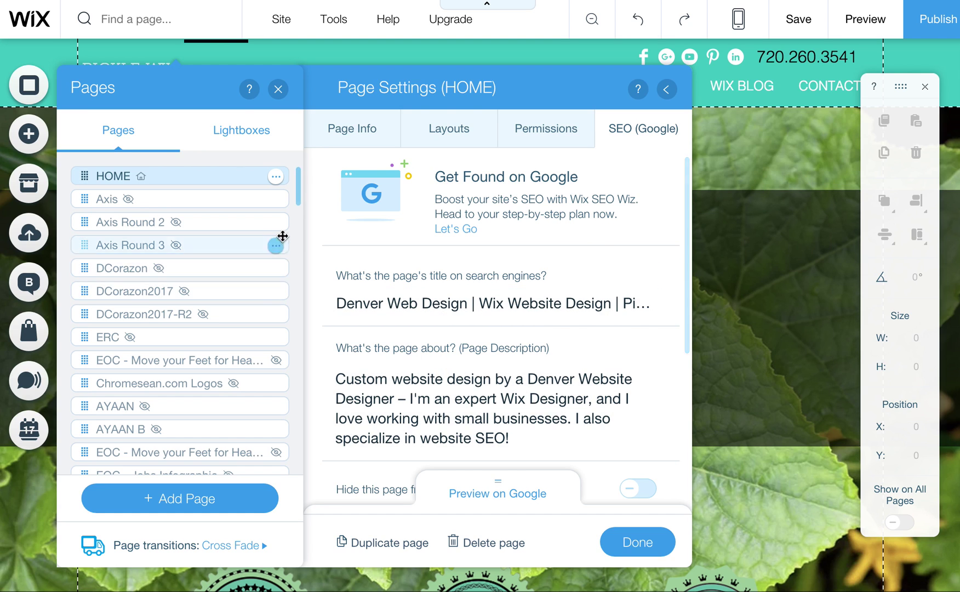
Step: Glance at the Axis page's SEO settings, then return to HOME's settings
mouse_move(273, 201)
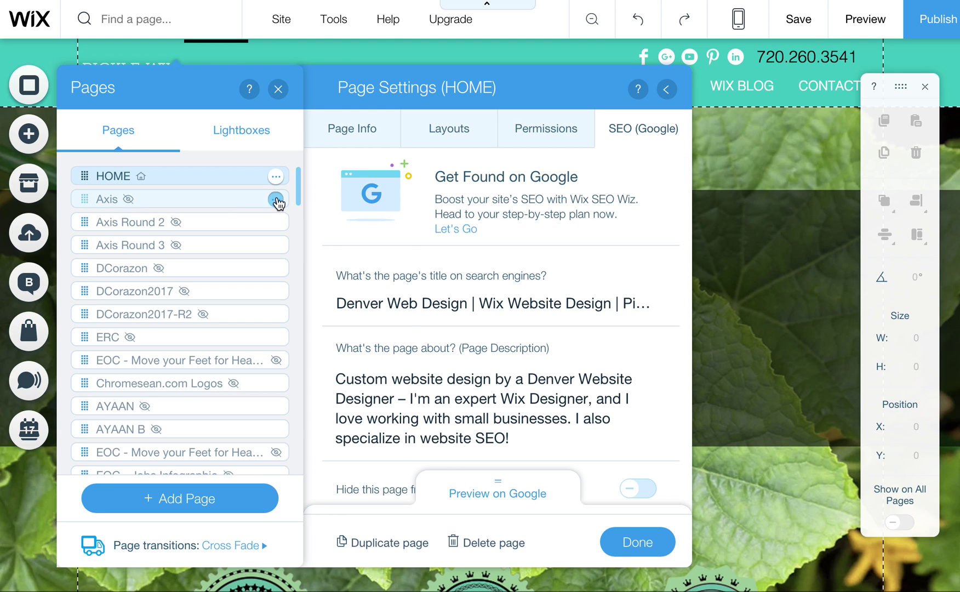
left_click(275, 200)
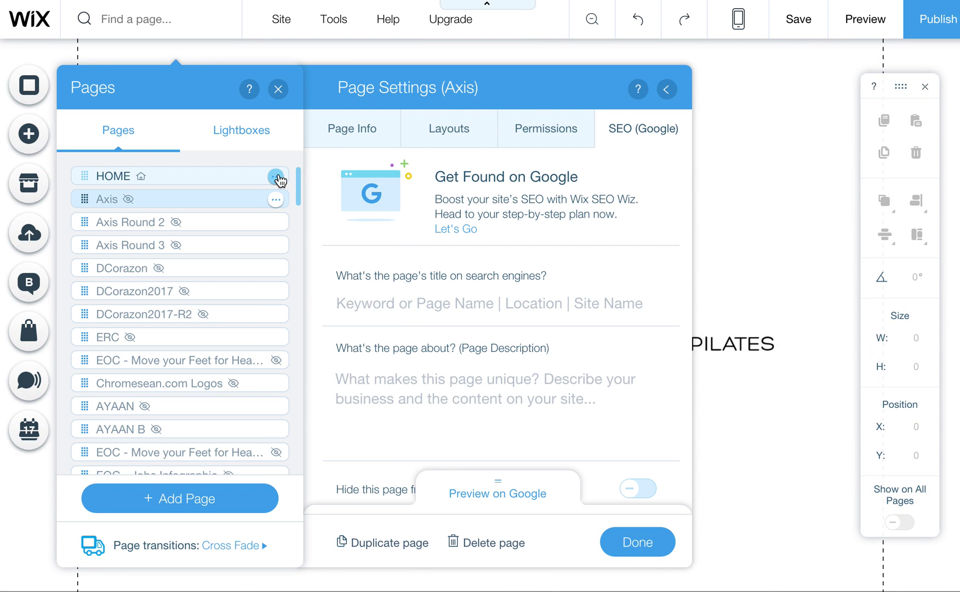
left_click(276, 176)
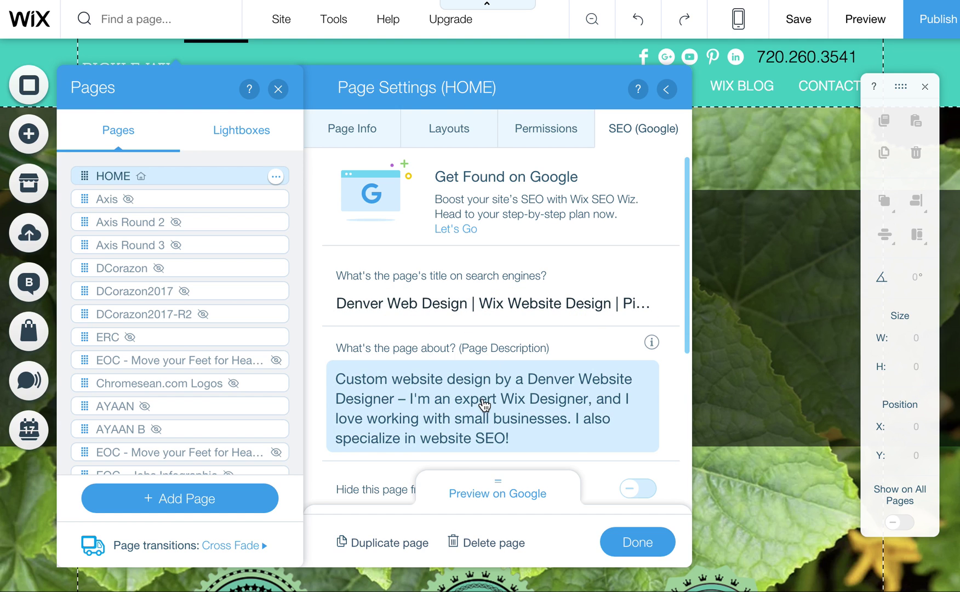
scroll(479, 407, "down", 1)
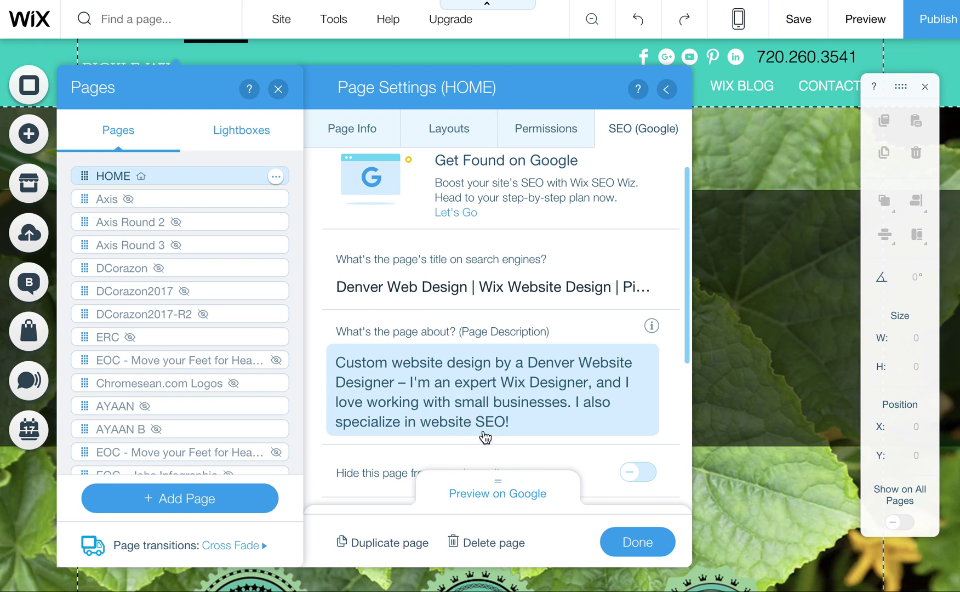
Step: Preview HOME's Google search result, then review its URL 'home' and keyword 'wix designers'
left_click(485, 498)
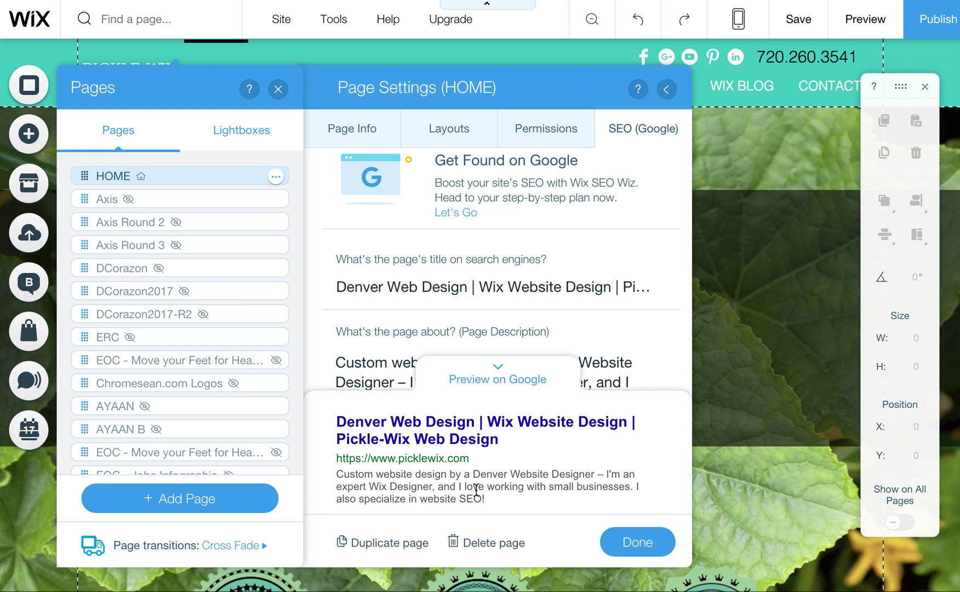
left_click(509, 381)
scroll(466, 439, "down", 4)
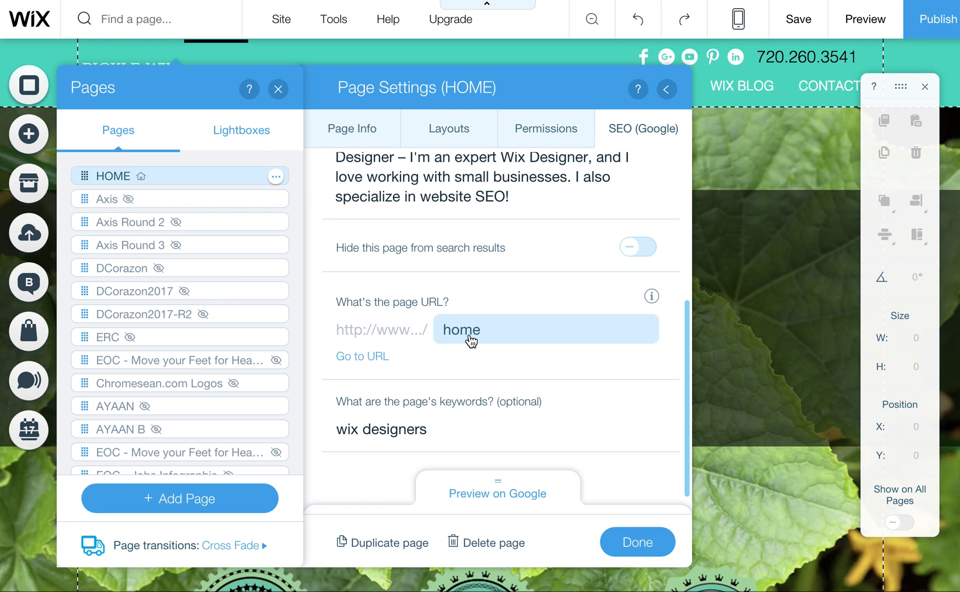
scroll(199, 391, "down", 4)
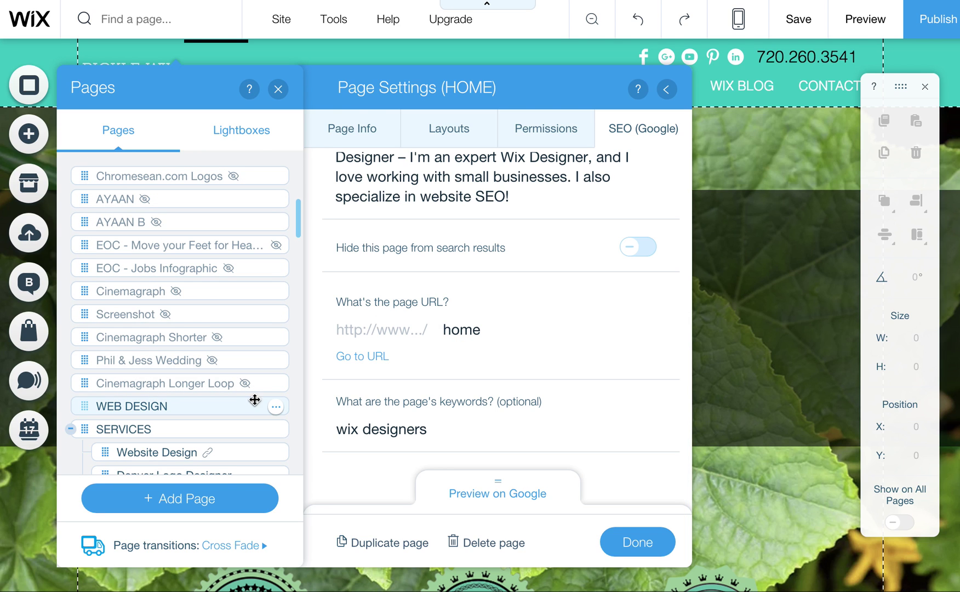
Step: Review WEB DESIGN's SEO settings (slug 'denver-website-design', keywords 'denver web design, denver web designer') and close them
left_click(275, 407)
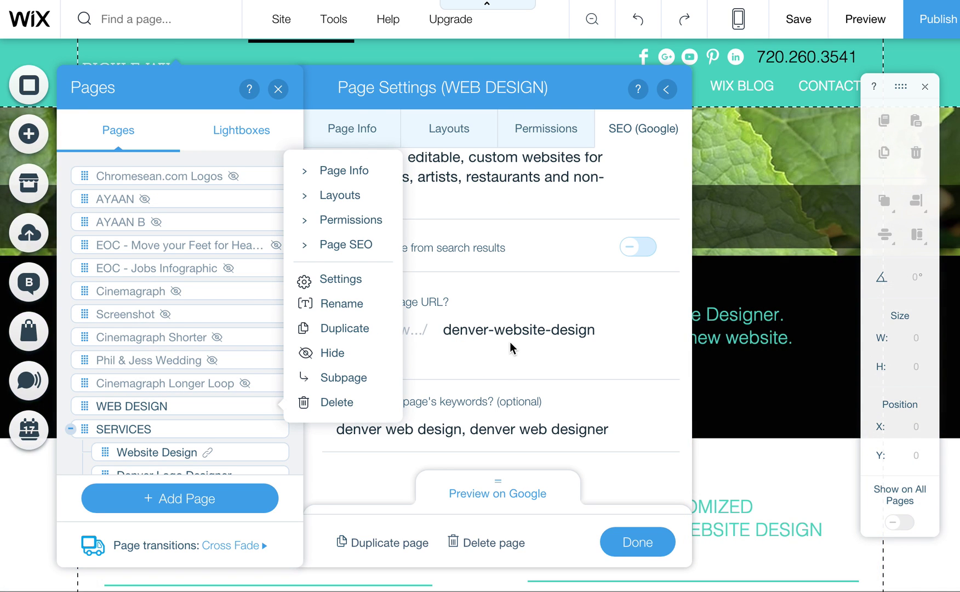
left_click(496, 327)
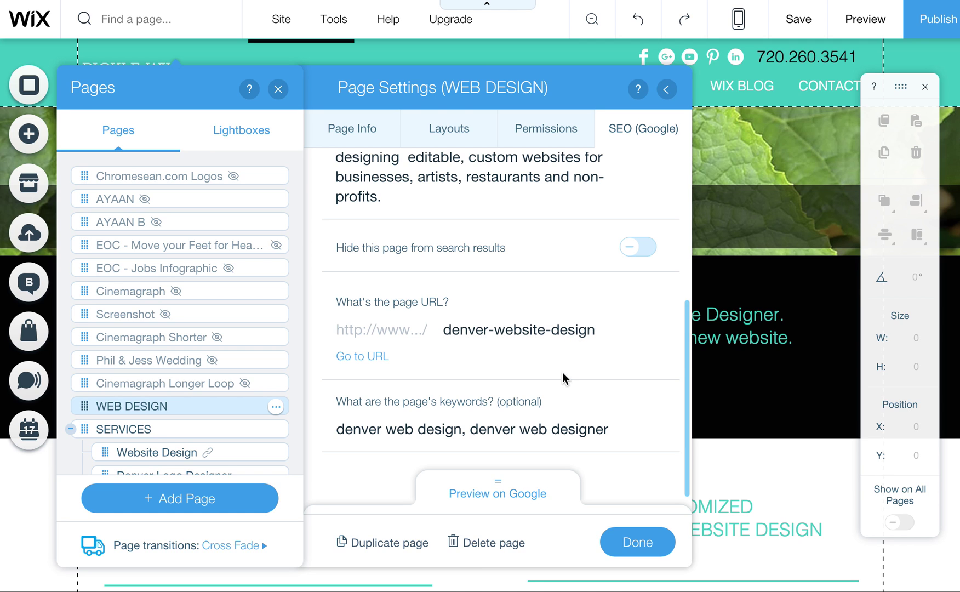
scroll(564, 379, "up", 5)
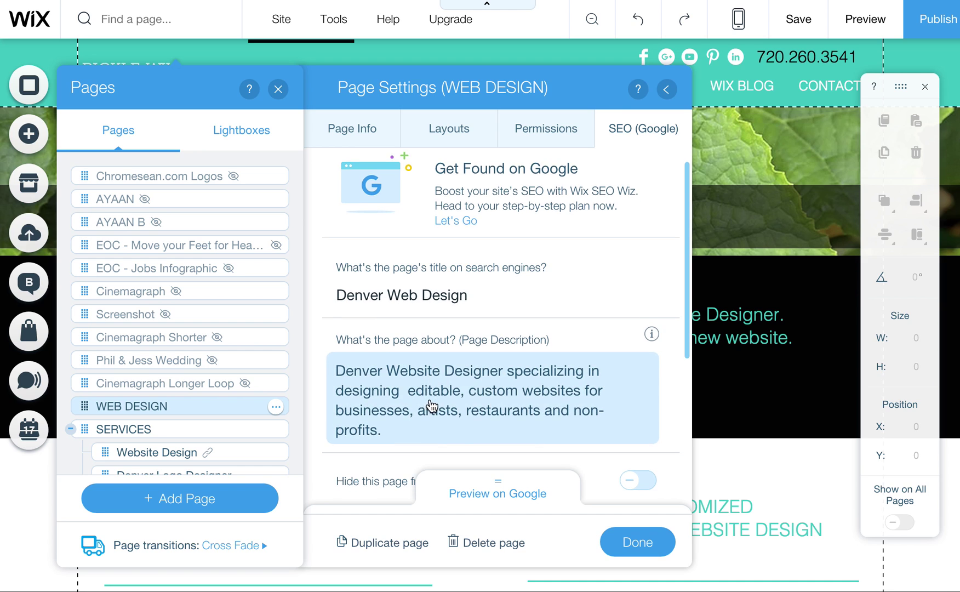
scroll(433, 403, "down", 5)
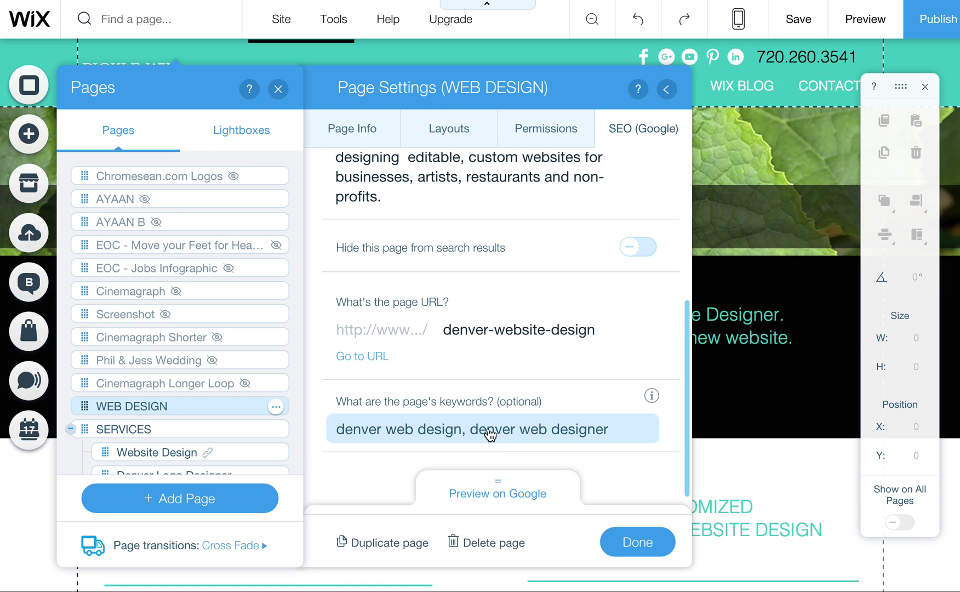
left_click(641, 544)
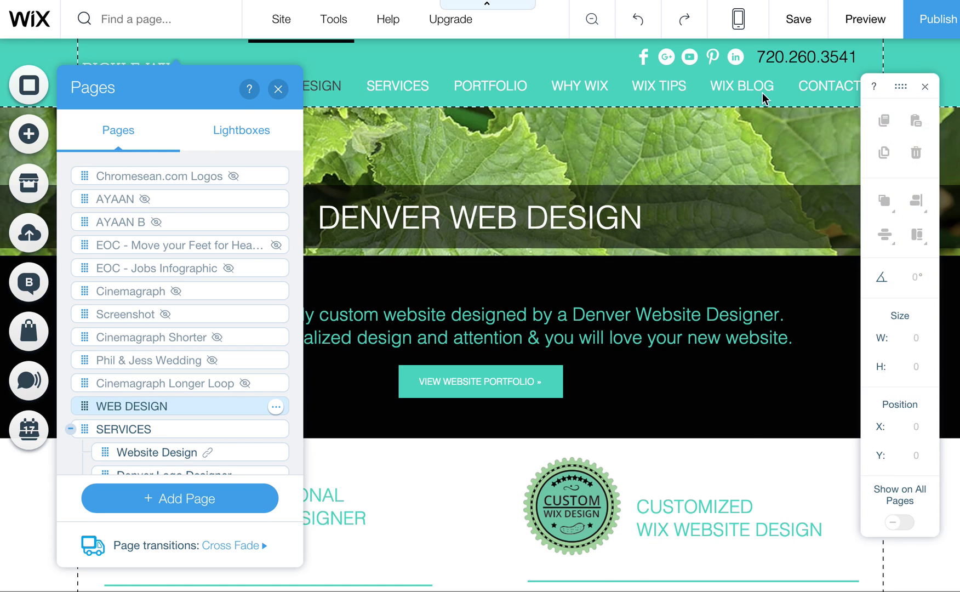
Step: Close the Pages panel and review the full SEO Wiz checklist at 300/322, with 'Get indexed by Google' pending
left_click(278, 89)
mouse_move(950, 33)
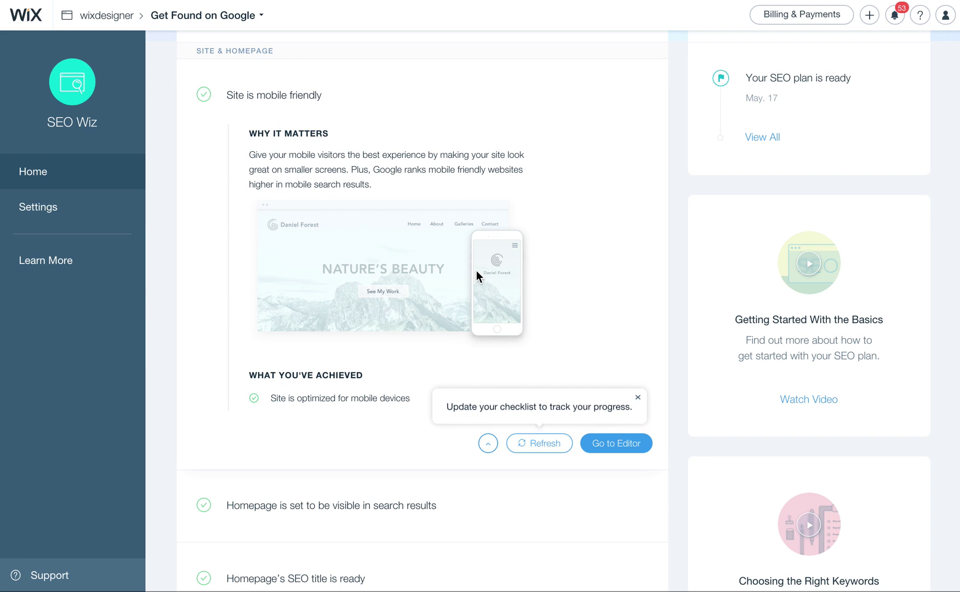
scroll(669, 433, "down", 10)
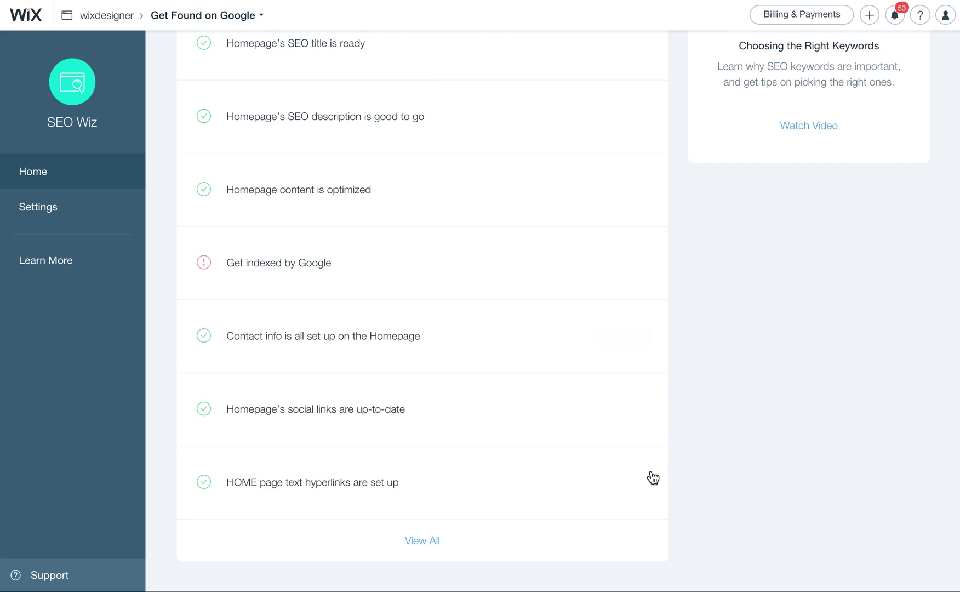
left_click(421, 543)
scroll(491, 531, "down", 20)
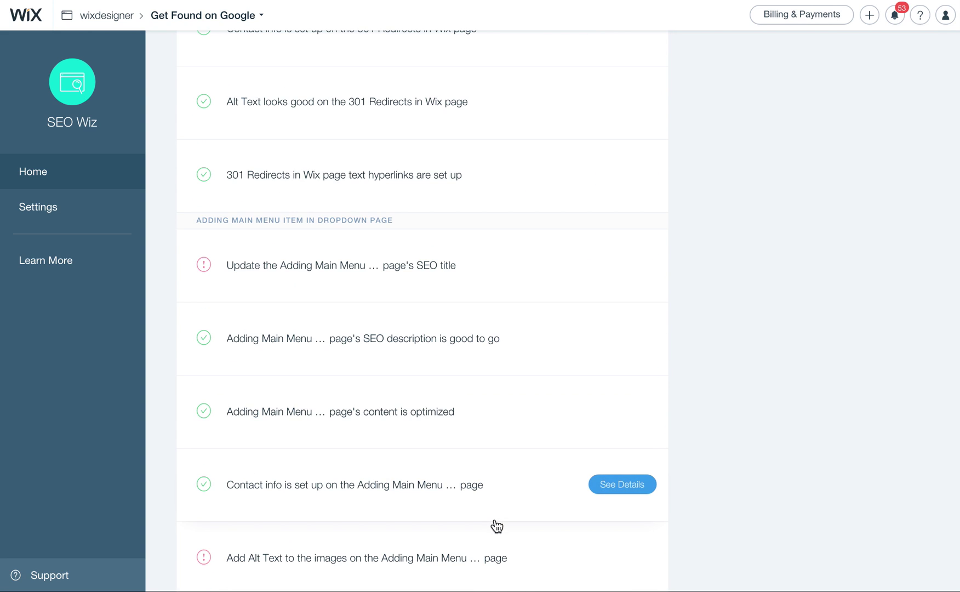
scroll(498, 526, "down", 2)
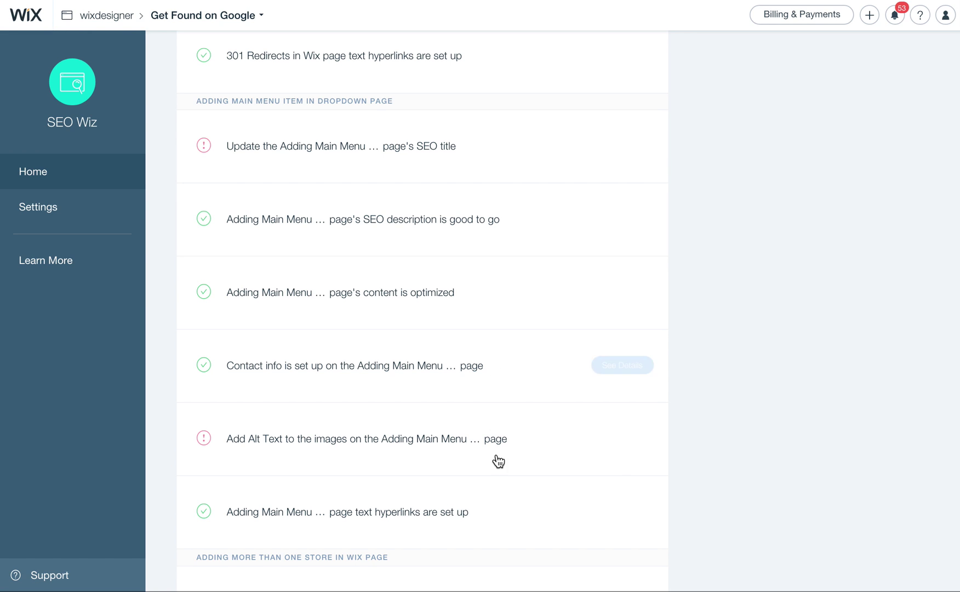
scroll(495, 460, "up", 20)
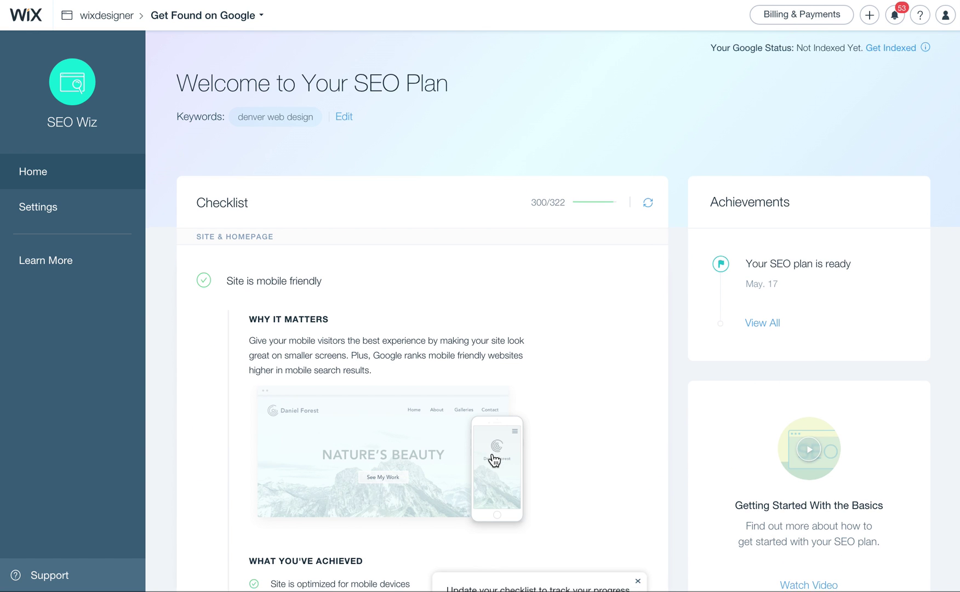
scroll(495, 460, "down", 5)
scroll(495, 461, "up", 5)
scroll(494, 460, "down", 10)
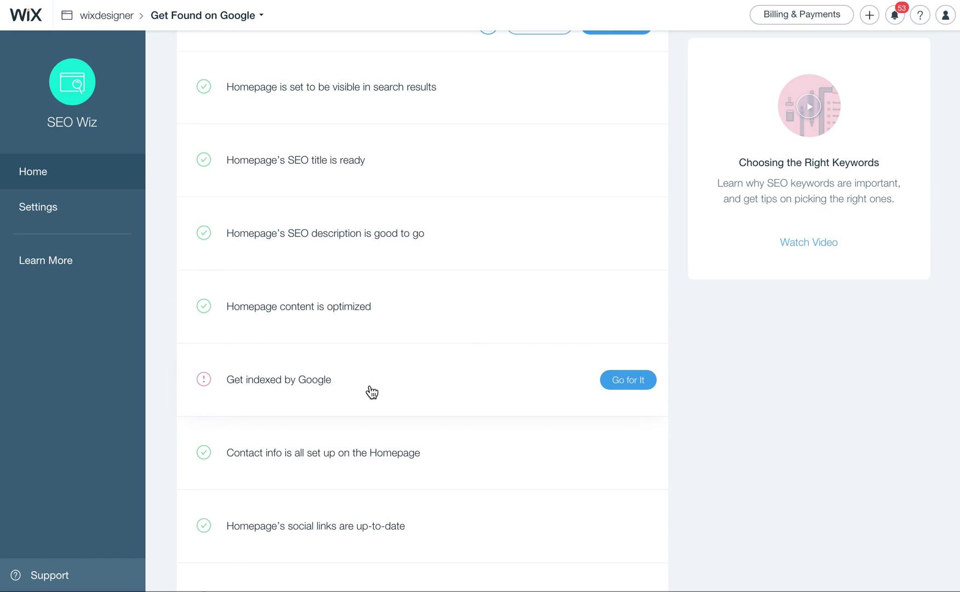
Step: Expand the 'Get indexed by Google' checklist item, then load google.com
left_click(272, 388)
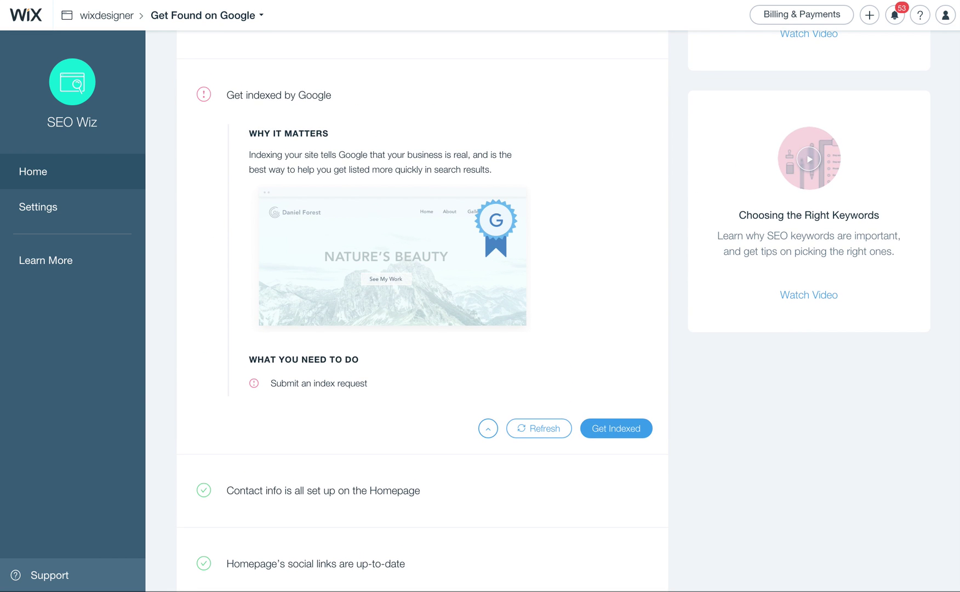
key("super+l")
type("go")
key("Return")
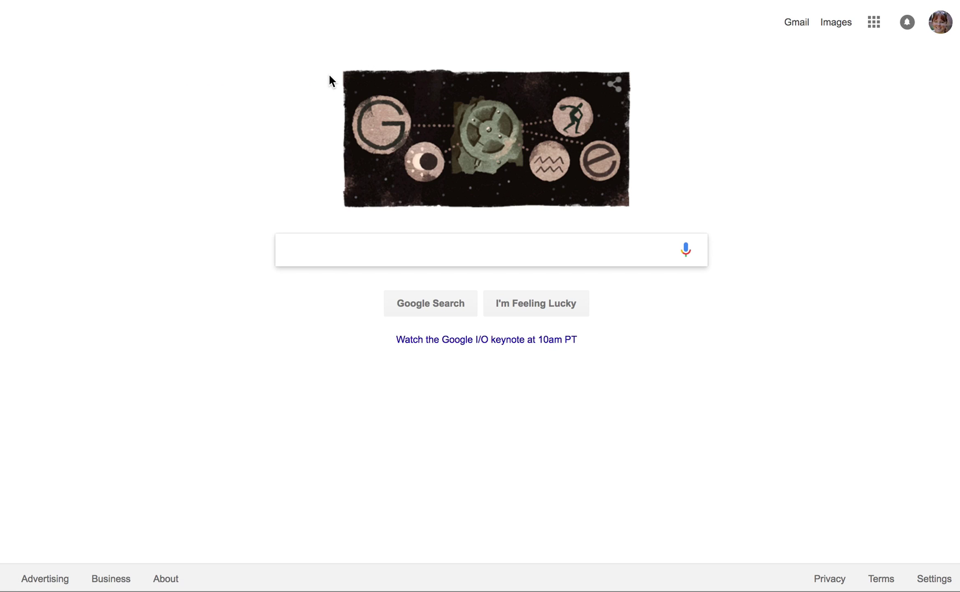
Step: Search Google for 'wix website designer' and scan the results for the Pickle-Wix site
type("wix we")
key("super+a")
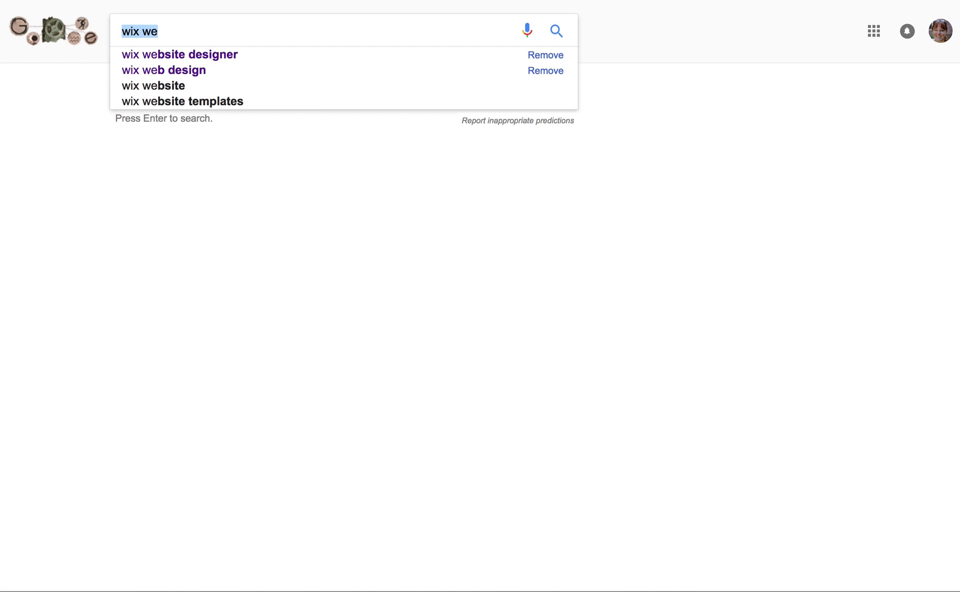
type("wix webs")
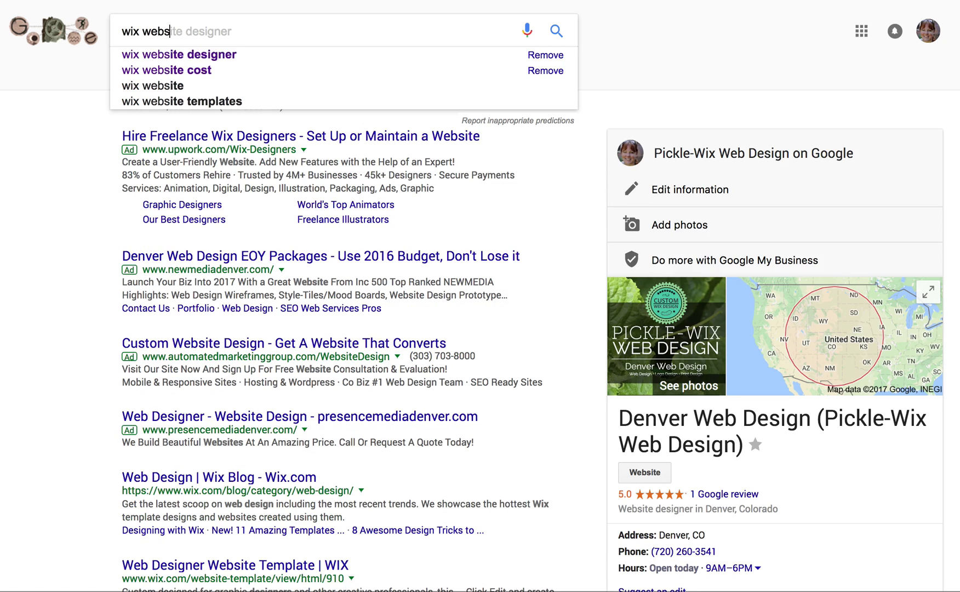
type("ite designer")
key("Return")
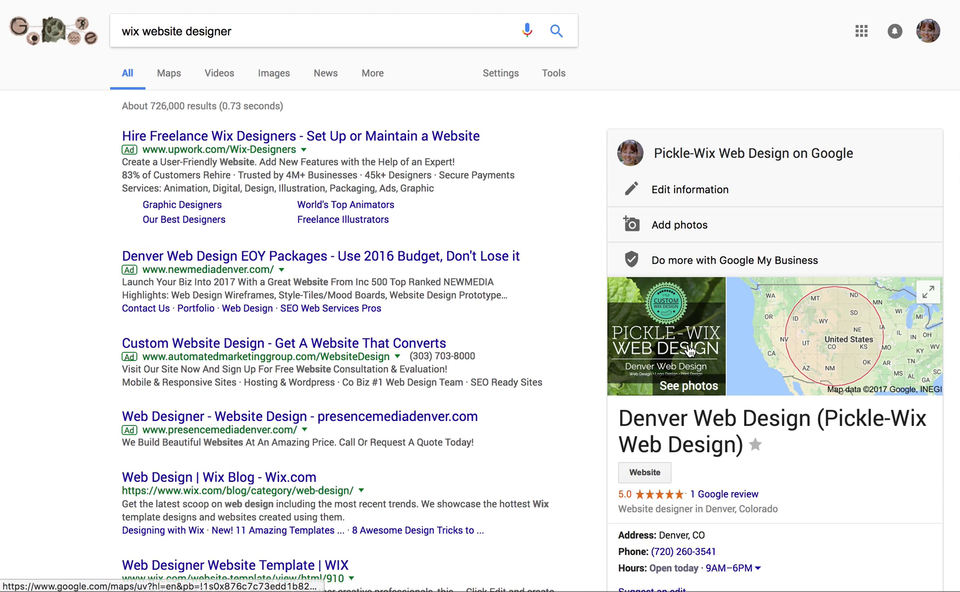
scroll(628, 408, "down", 3)
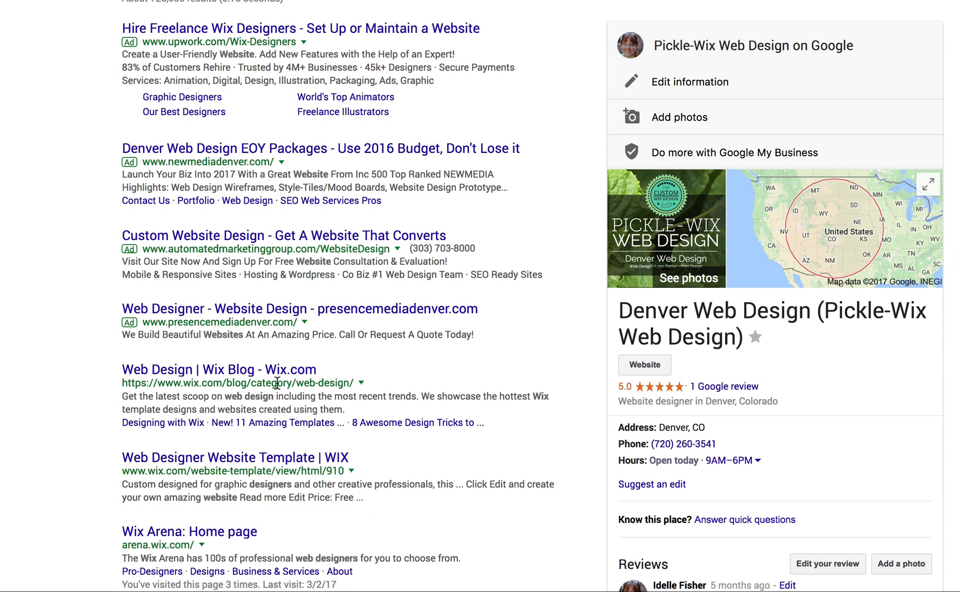
scroll(278, 394, "down", 1)
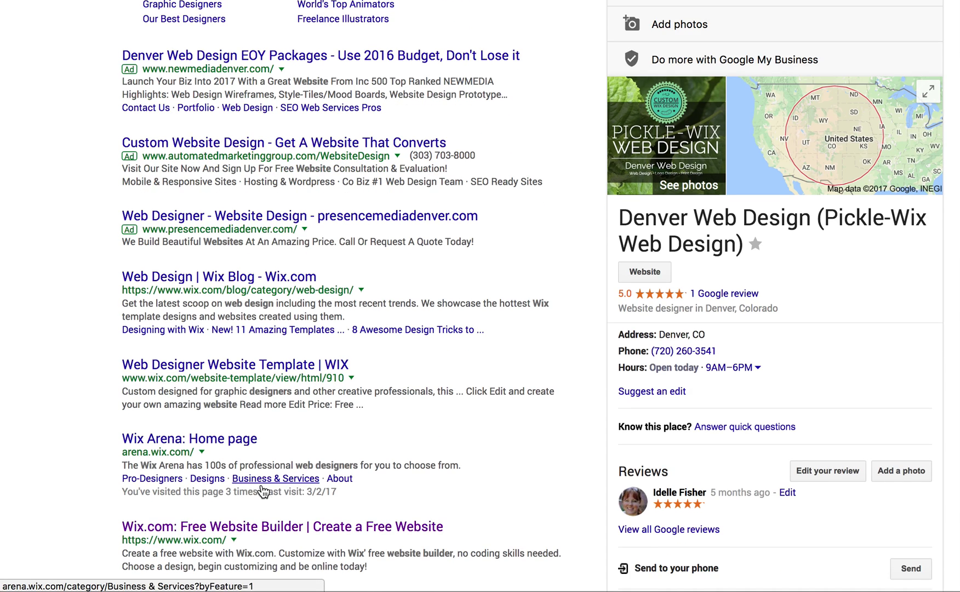
scroll(639, 259, "down", 4)
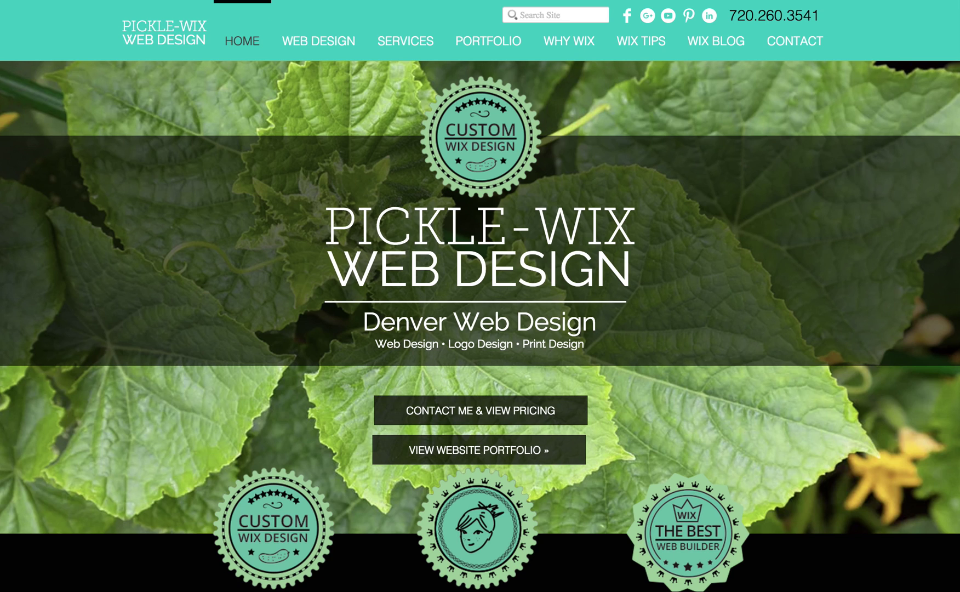
Step: Return to the My Sites dashboard and launch Improve SEO from the Get Found on Google card
key("alt+Left")
key("alt+Left")
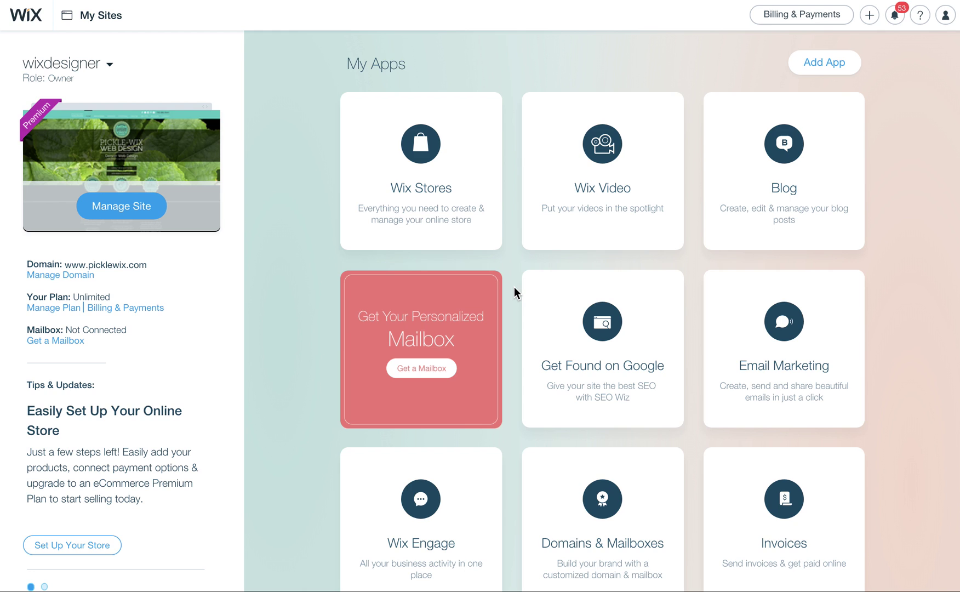
mouse_move(595, 337)
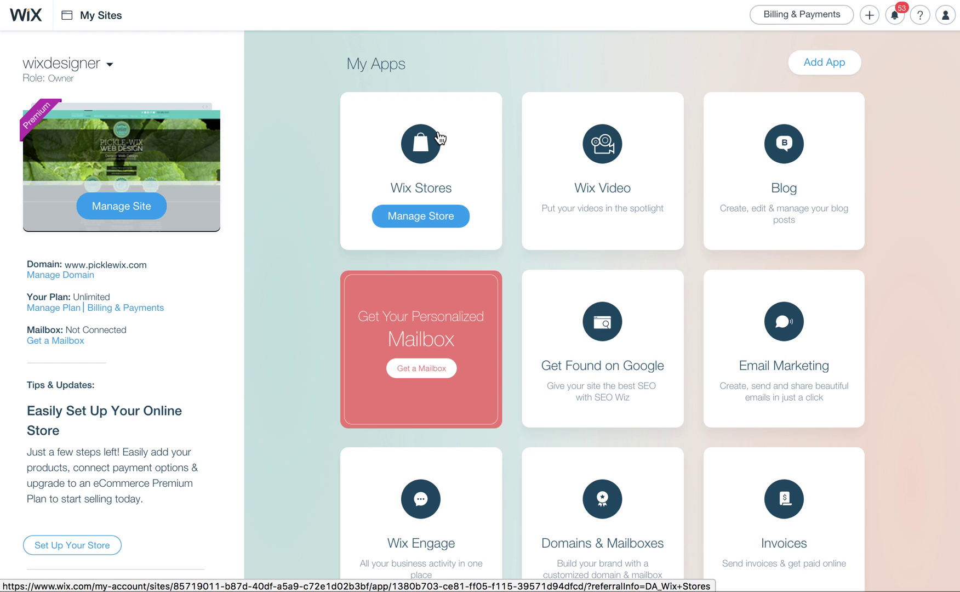
left_click(599, 394)
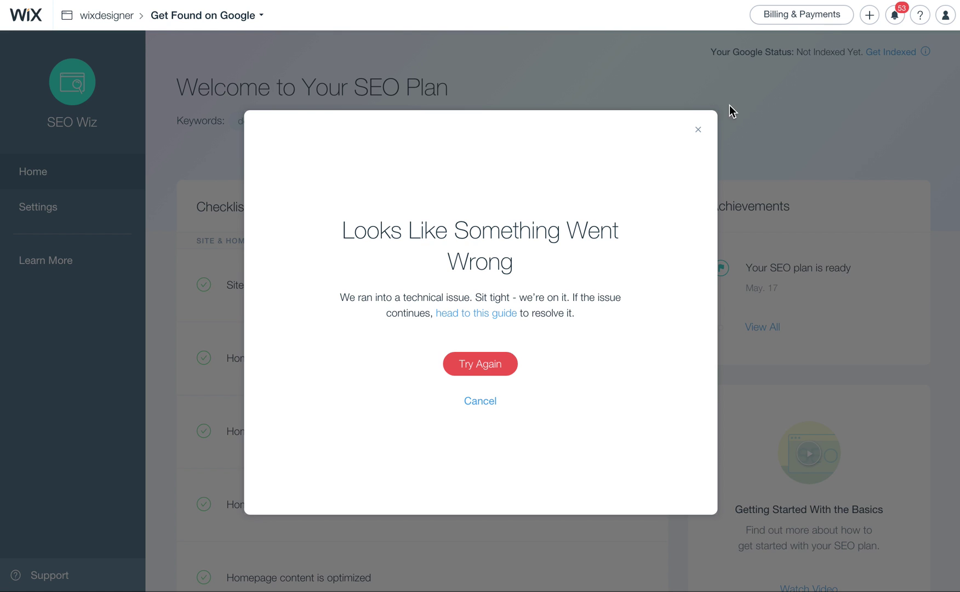
Step: Dismiss the error and confirm in SEO Wiz Settings that Google search visibility is on
left_click(698, 130)
left_click(60, 212)
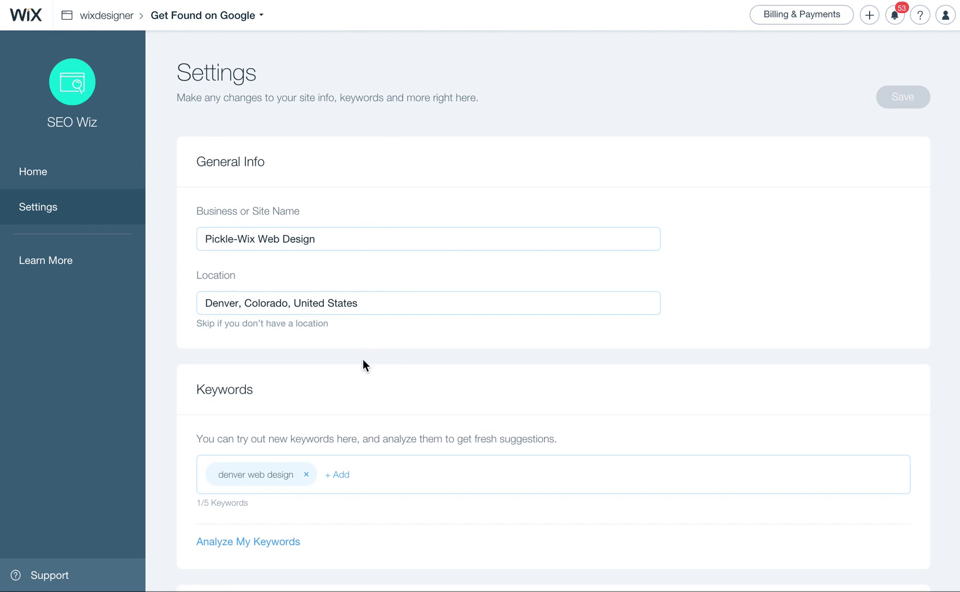
scroll(363, 365, "down", 3)
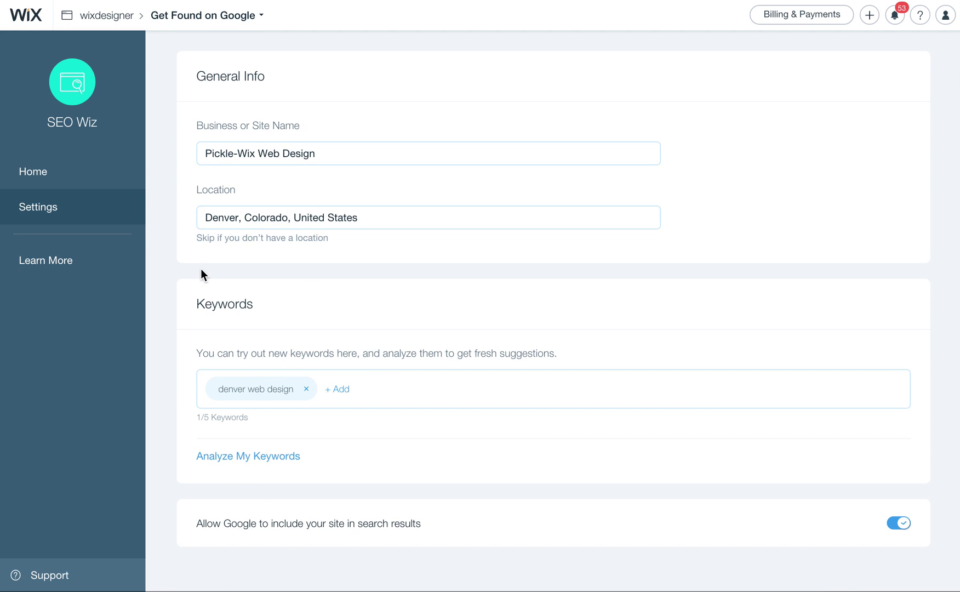